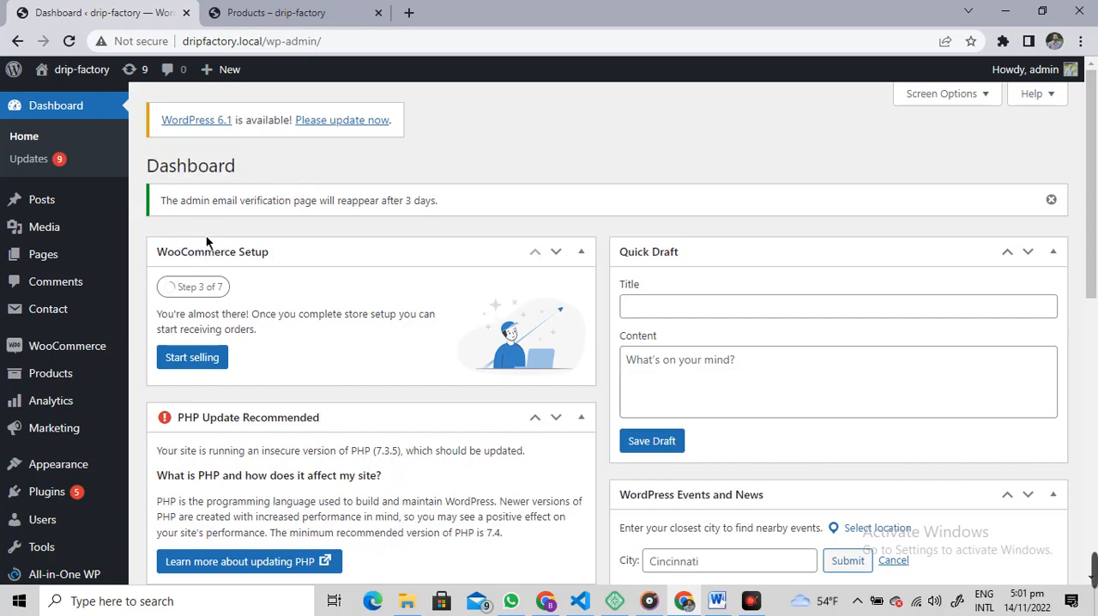
# Step: Open the page for adding new plugins to the site
pyautogui.scroll(-2, 210, 231)
pyautogui.moveTo(71, 365)
pyautogui.click(163, 378)
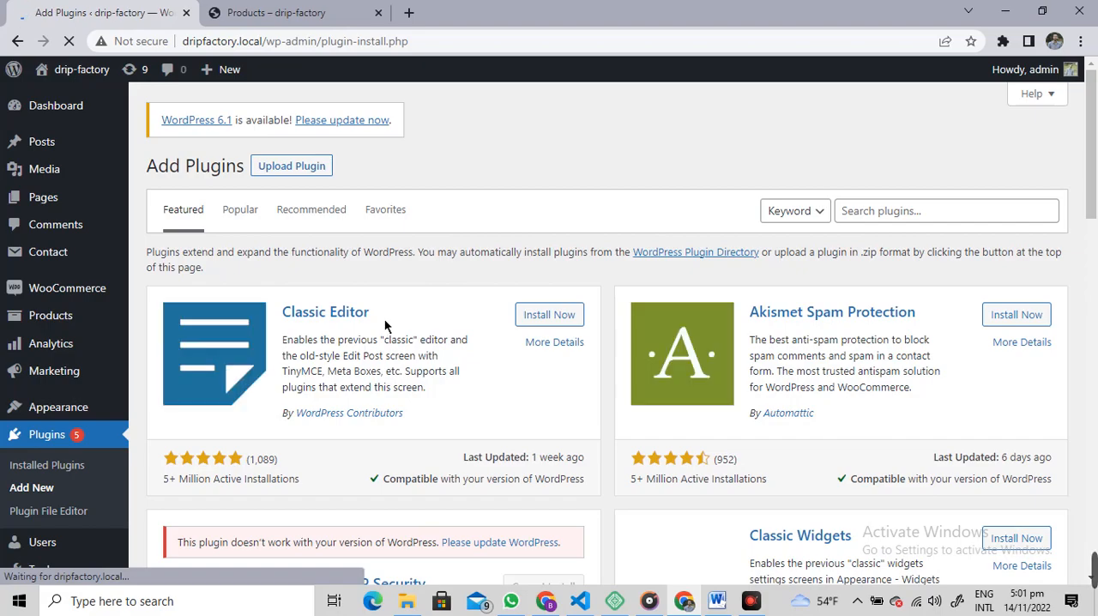
# Step: Search the plugin directory for "wocommerce whole" and look through the results
pyautogui.click(911, 220)
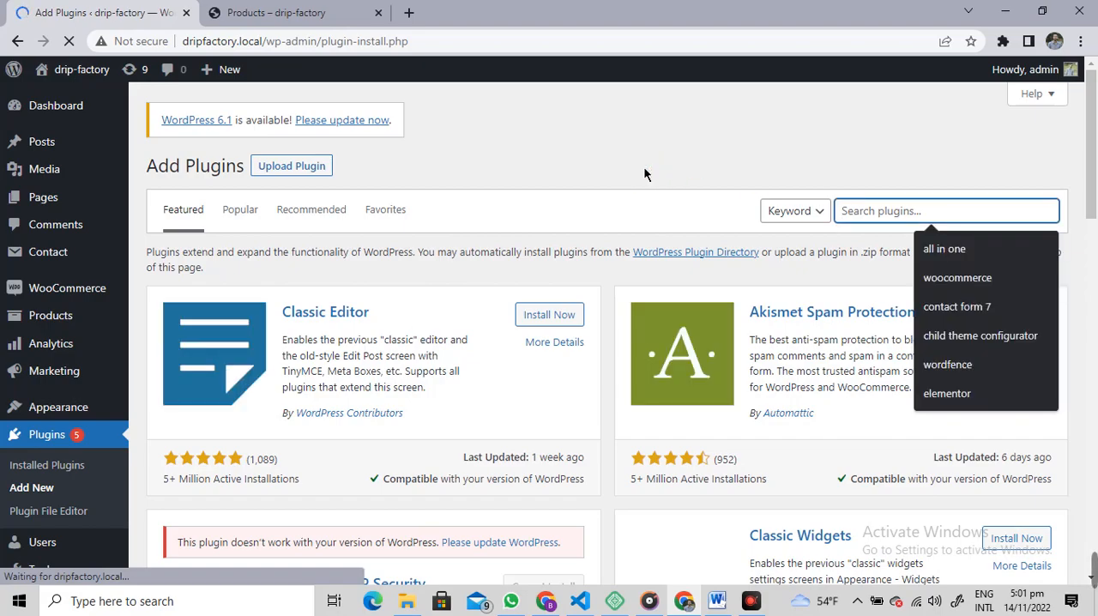
pyautogui.write('wocommerce whole')
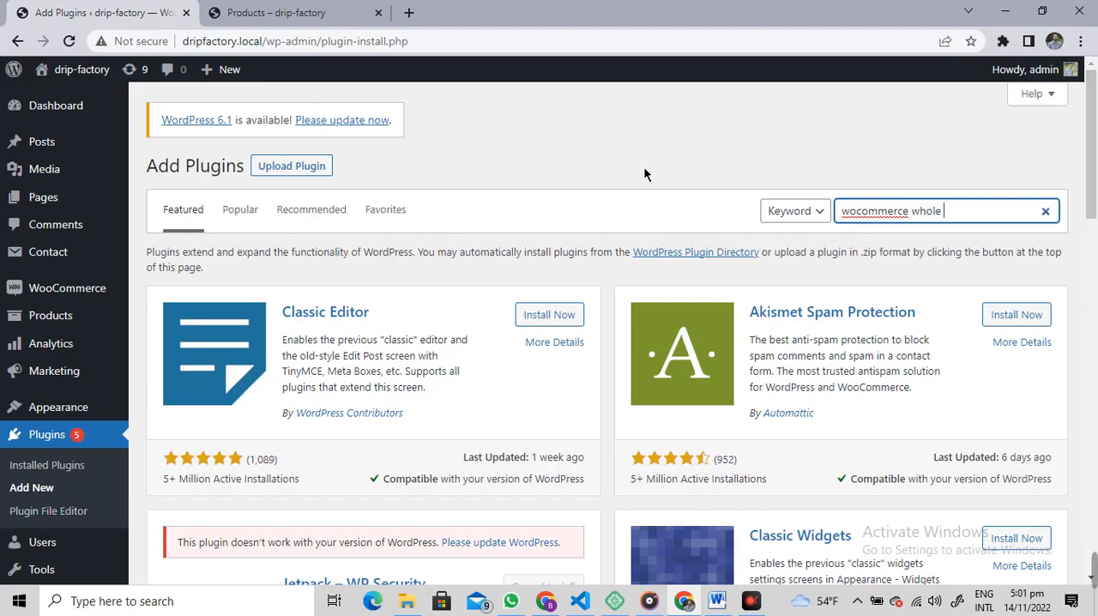
pyautogui.press('Return')
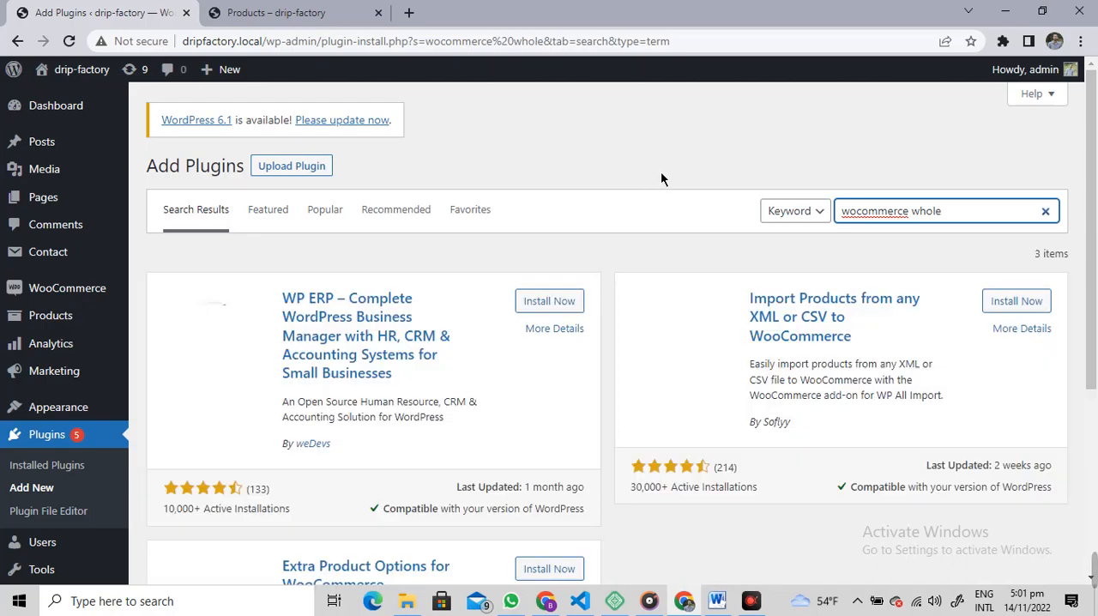
pyautogui.scroll(-2, 760, 165)
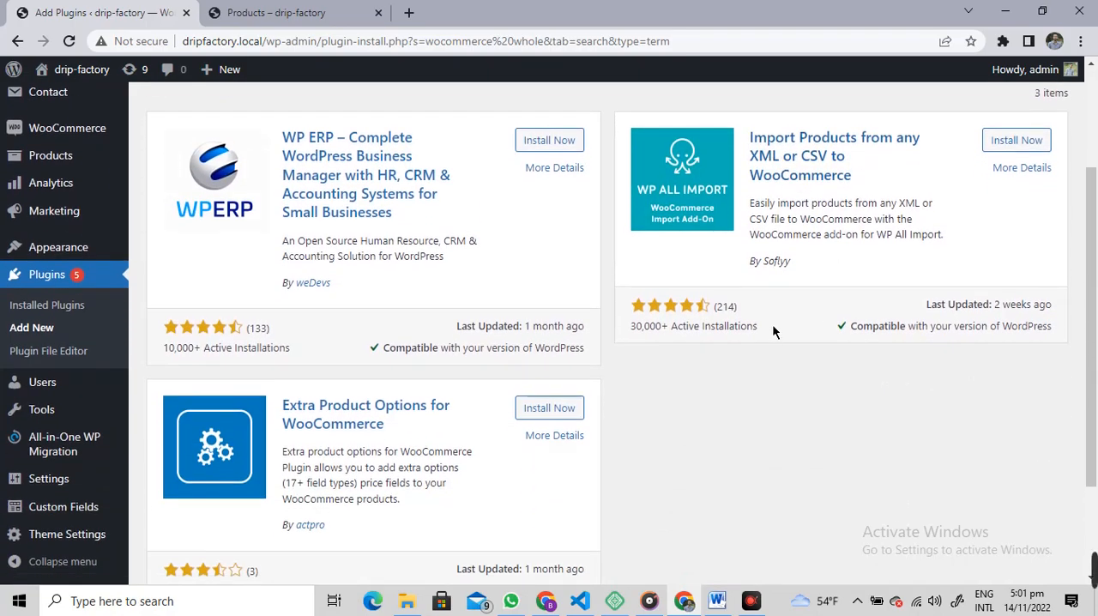
pyautogui.scroll(2, 857, 283)
# Step: Replace the plugin search term with "wholesale prices"
pyautogui.write('sa')
pyautogui.hotkey('ctrl', 'a')
pyautogui.press('BackSpace')
pyautogui.write('whole ')
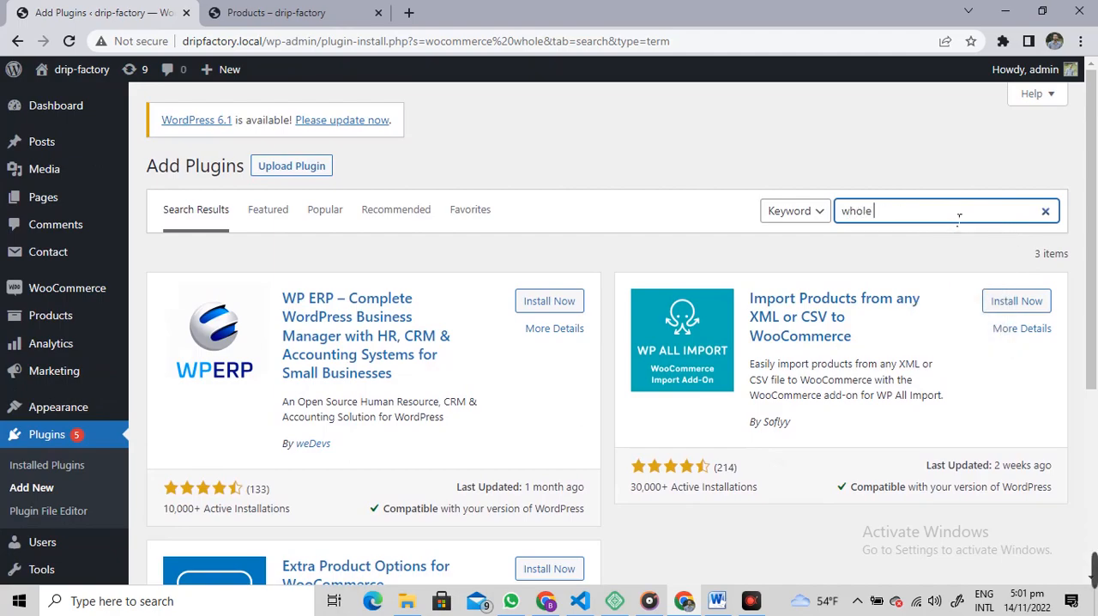
pyautogui.write('ale ptic')
pyautogui.press('BackSpace')
pyautogui.press('BackSpace')
pyautogui.press('BackSpace')
pyautogui.write('rices')
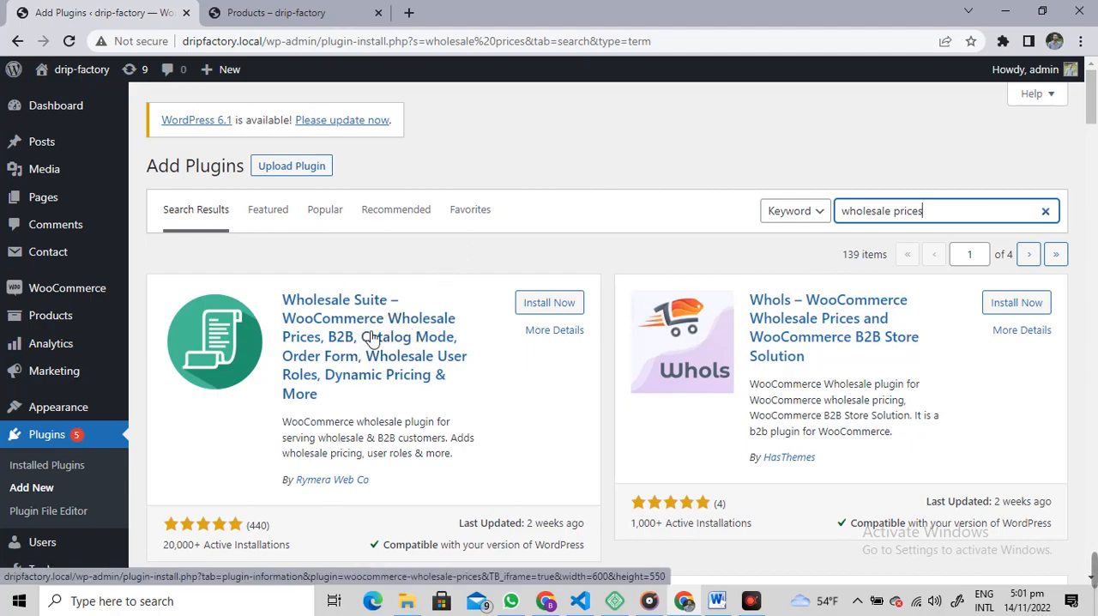
# Step: Install and activate the Wholesale Suite plugin by Rymera Web Co
pyautogui.click(569, 302)
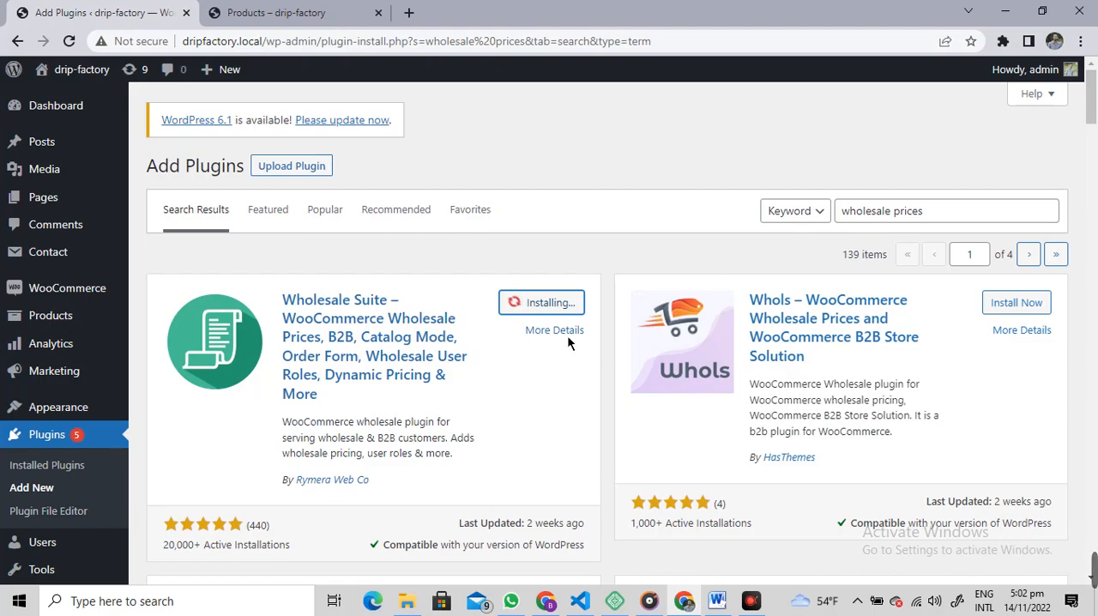
pyautogui.moveTo(824, 553)
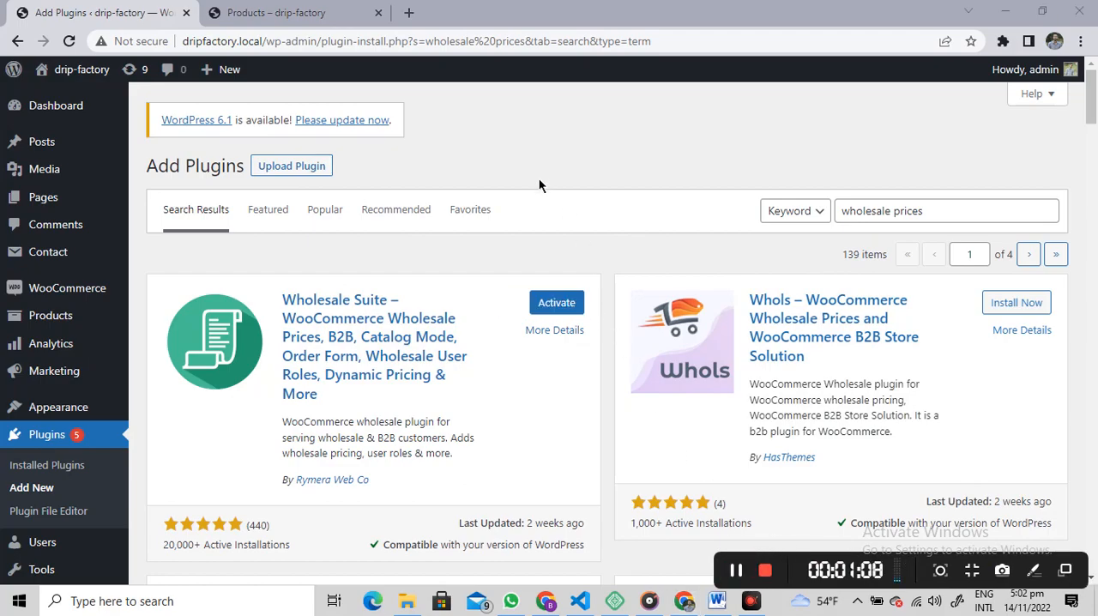
pyautogui.click(580, 305)
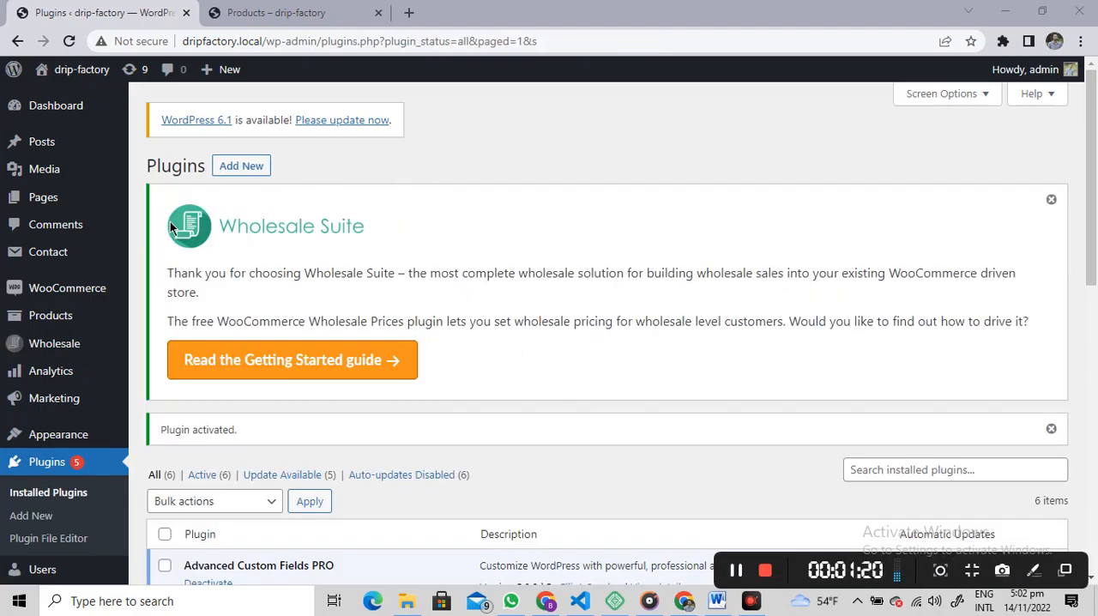
# Step: Open the list of all products and bring up Product 5's edit page in a new tab
pyautogui.moveTo(49, 315)
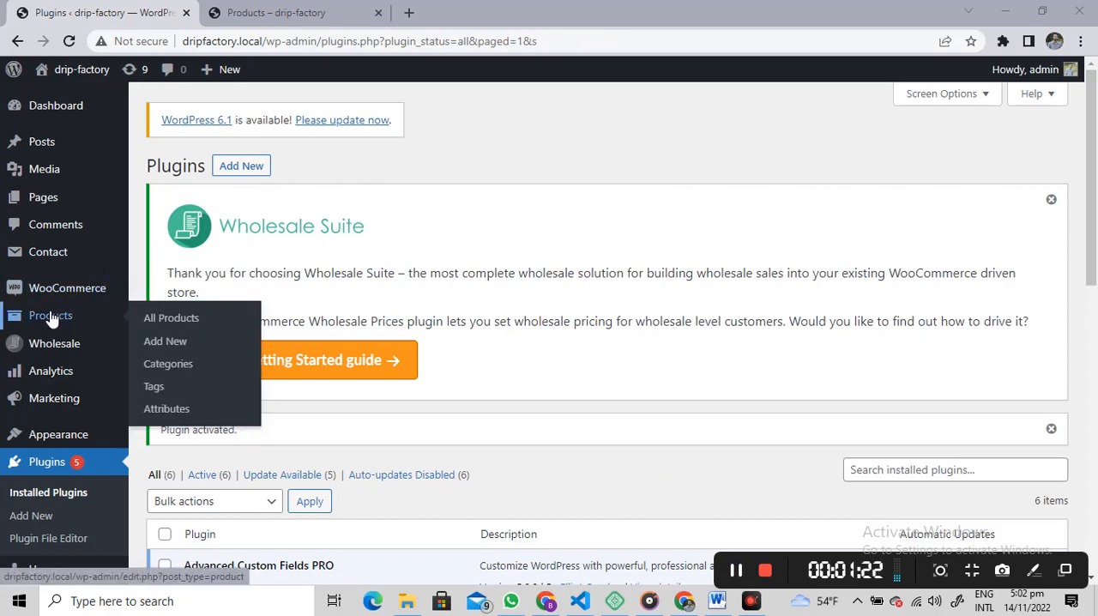
pyautogui.click(171, 319)
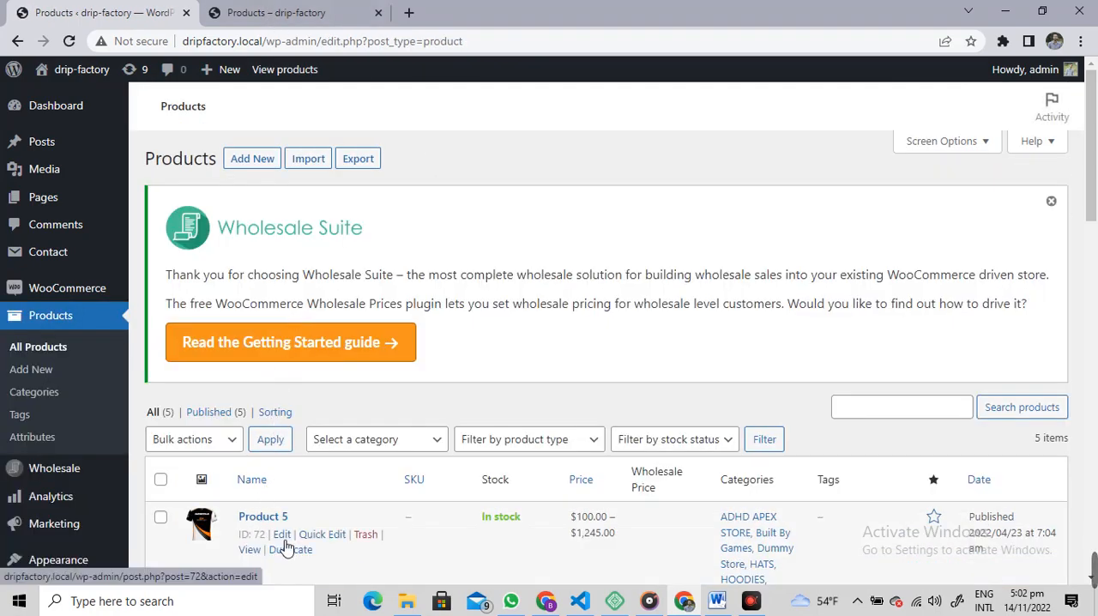
pyautogui.middleClick(282, 533)
pyautogui.click(278, 10)
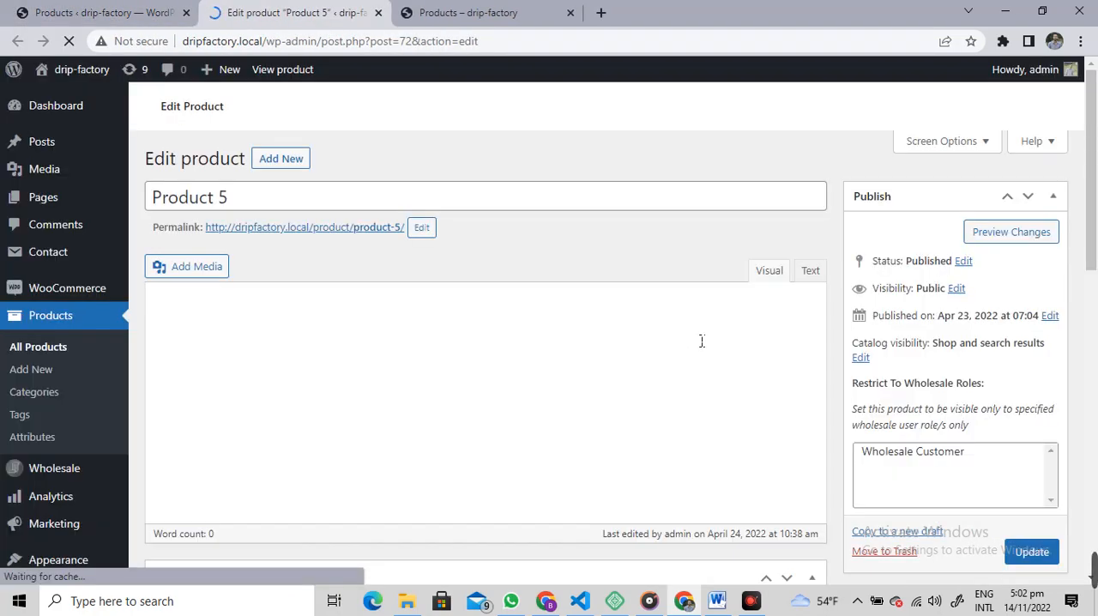
pyautogui.scroll(-5, 630, 500)
pyautogui.scroll(4, 566, 400)
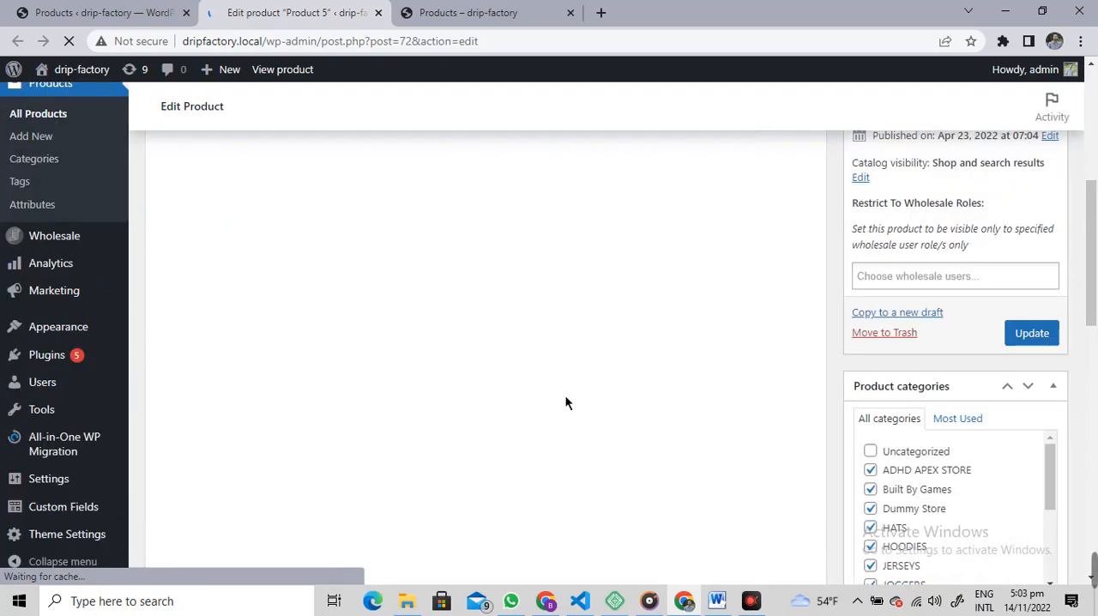
pyautogui.scroll(-8, 549, 338)
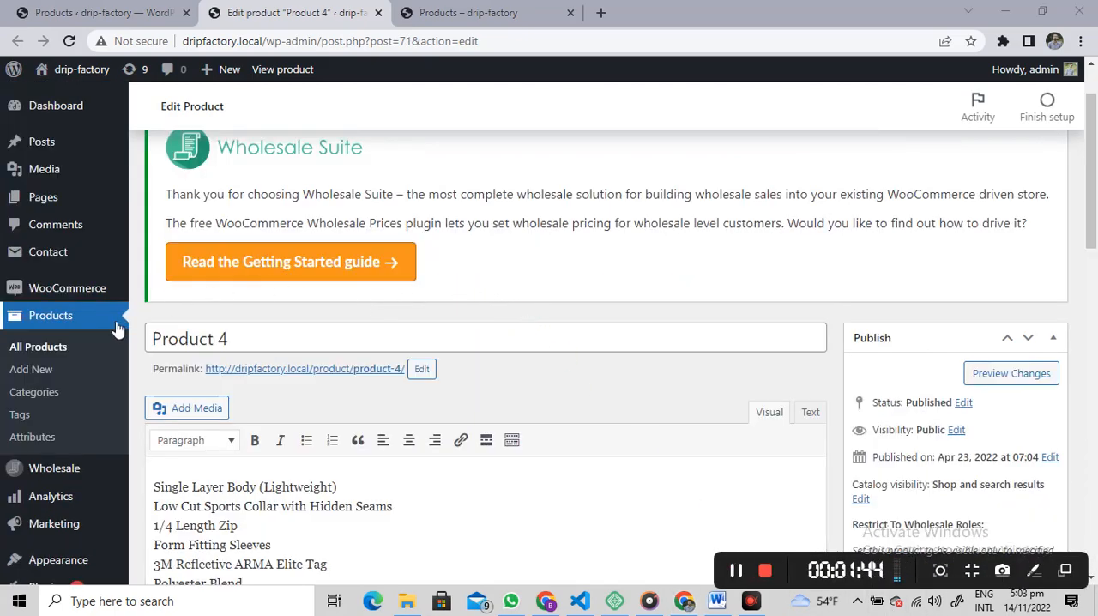
# Step: In Product 4's general product data, enter a fixed wholesale price of $80 for the Wholesale Customer role
pyautogui.scroll(-1, 288, 169)
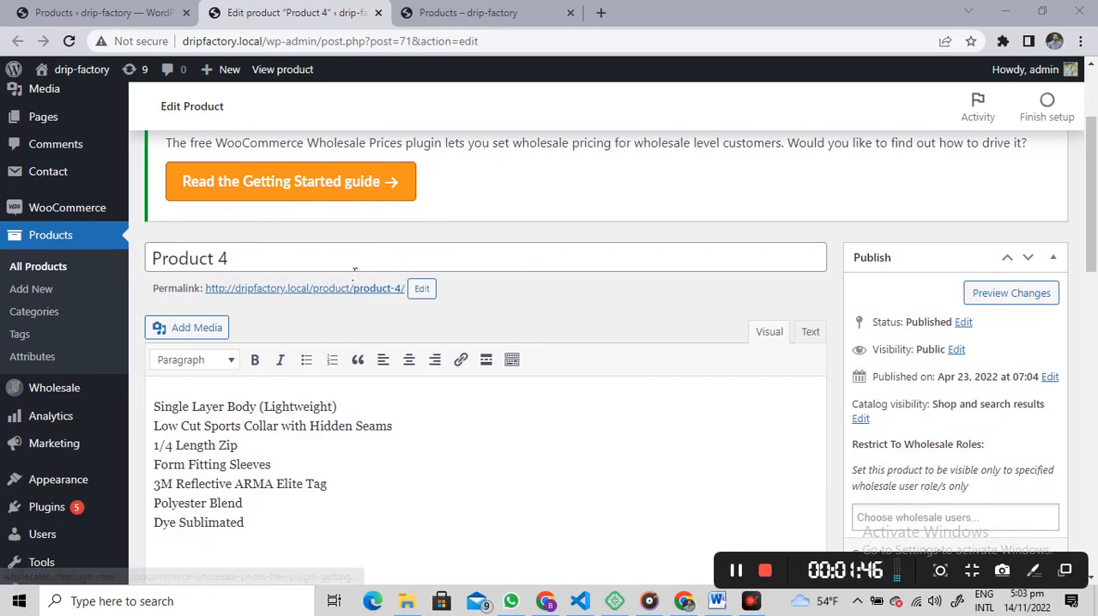
pyautogui.click(275, 255)
pyautogui.scroll(-5, 399, 248)
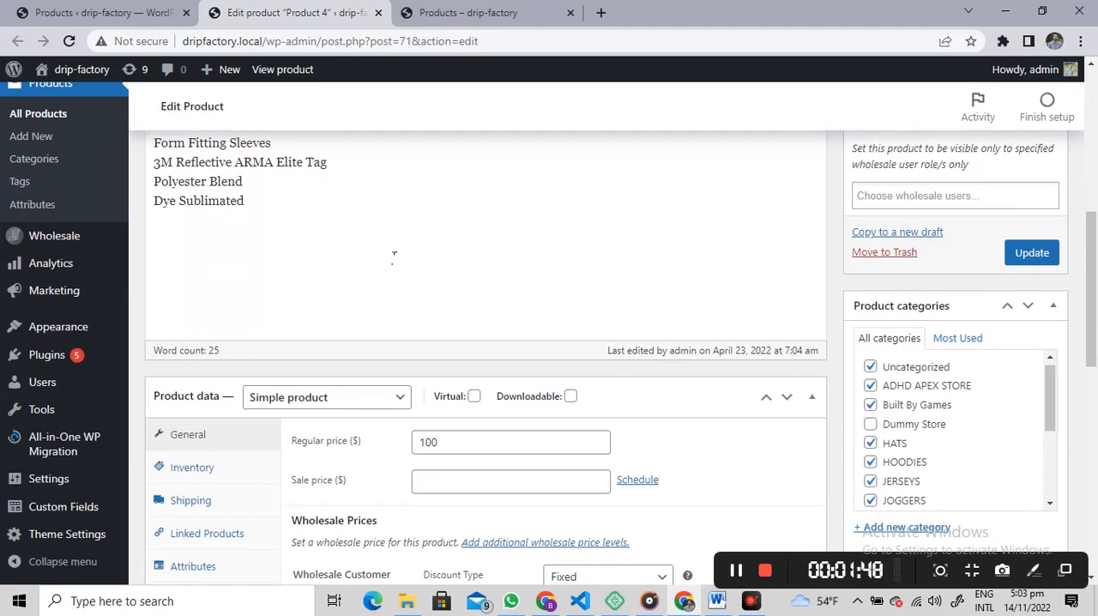
pyautogui.scroll(-3, 467, 194)
pyautogui.click(448, 202)
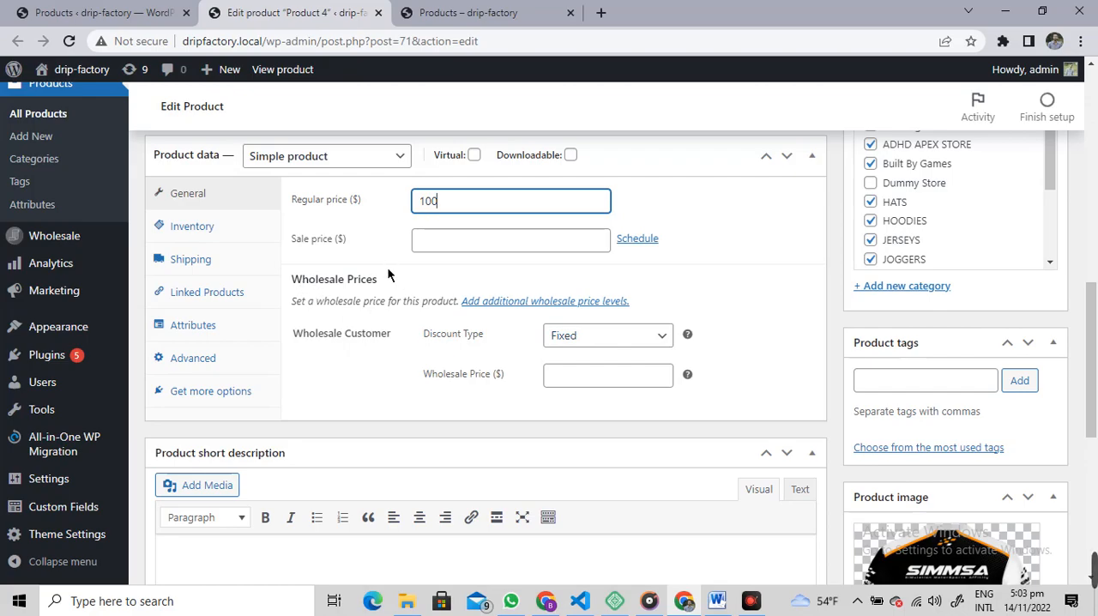
pyautogui.click(575, 335)
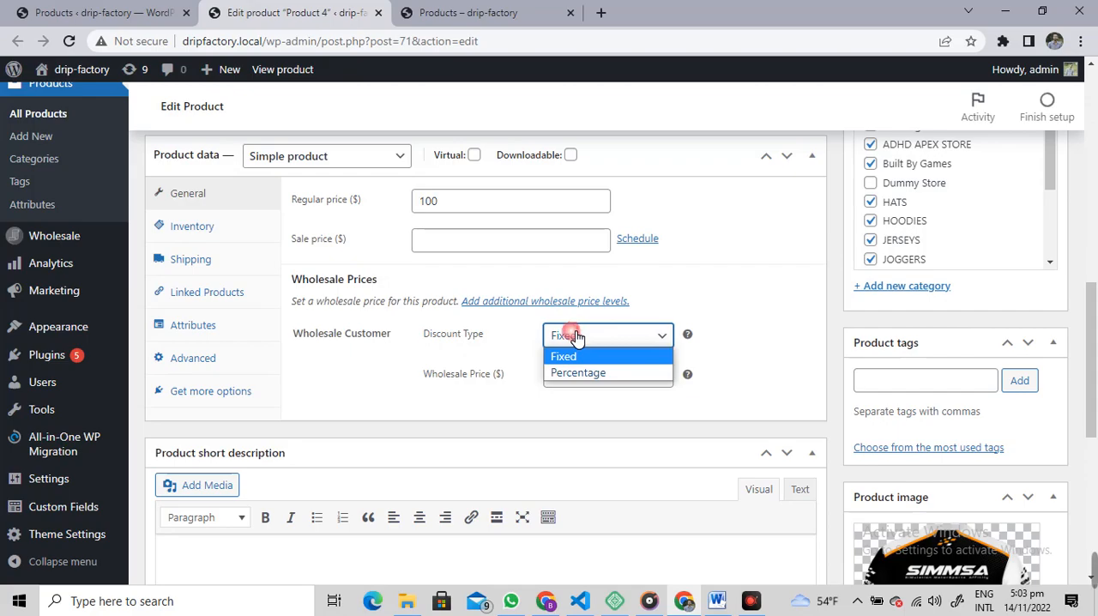
pyautogui.click(576, 335)
pyautogui.click(581, 383)
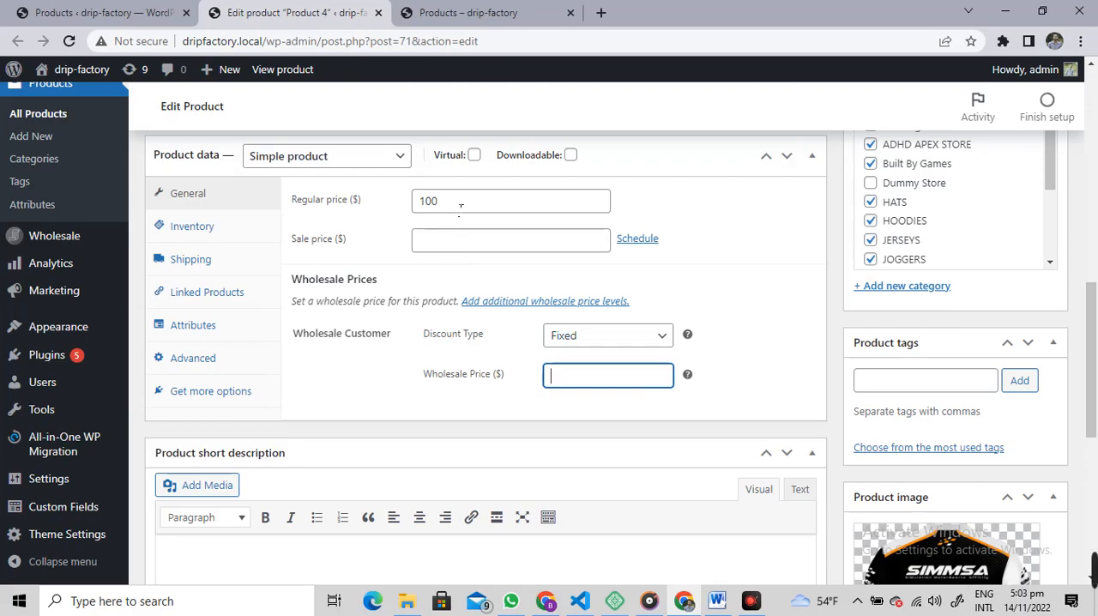
pyautogui.doubleClick(424, 202)
pyautogui.click(549, 377)
pyautogui.write('8')
# Step: Switch the wholesale discount type to Percentage to view its discount field, and return it to Fixed
pyautogui.click(596, 342)
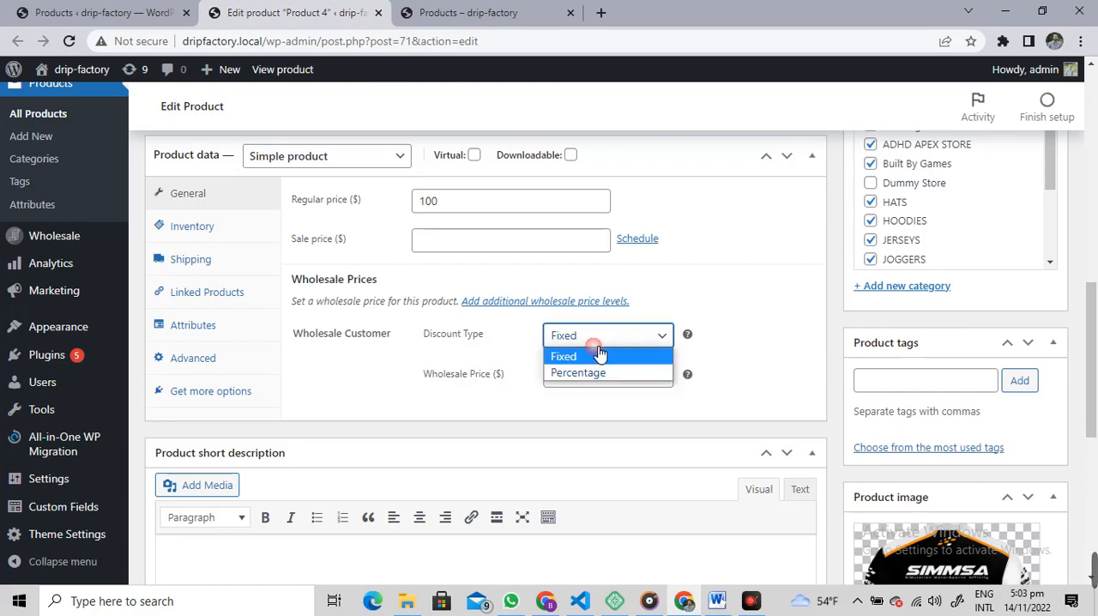
pyautogui.click(584, 373)
pyautogui.click(554, 376)
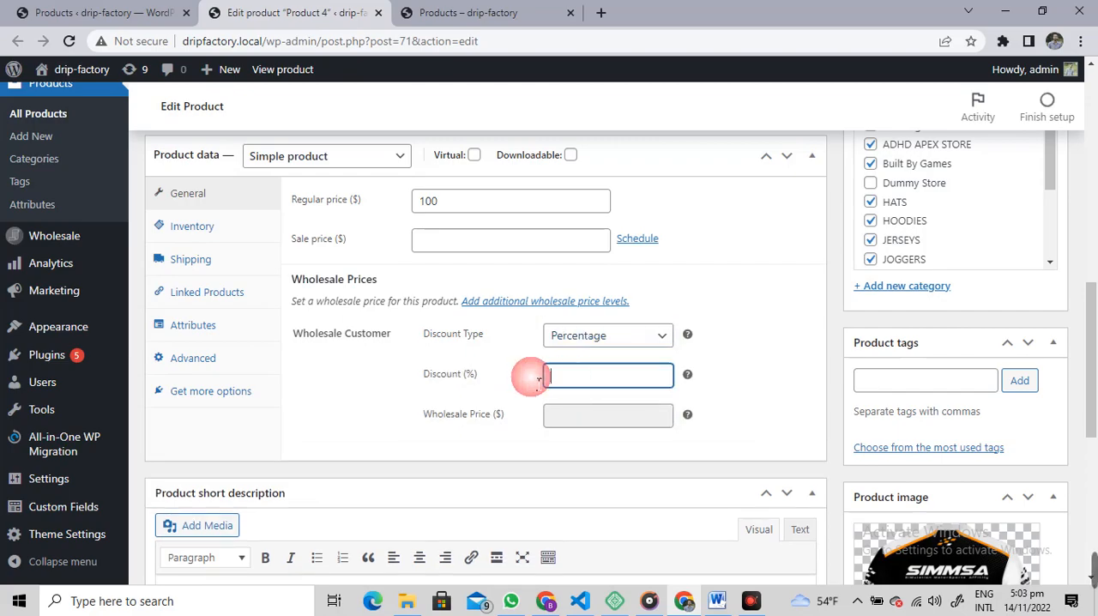
pyautogui.click(571, 343)
pyautogui.click(566, 355)
pyautogui.click(668, 376)
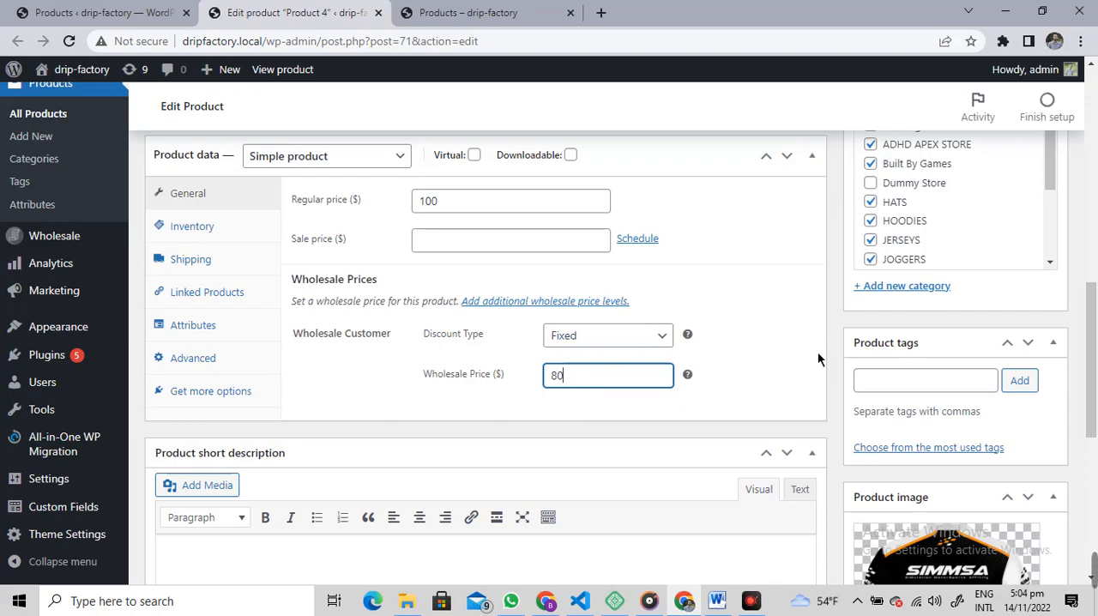
# Step: Update Product 4 and open its store page in a new tab
pyautogui.scroll(10, 619, 401)
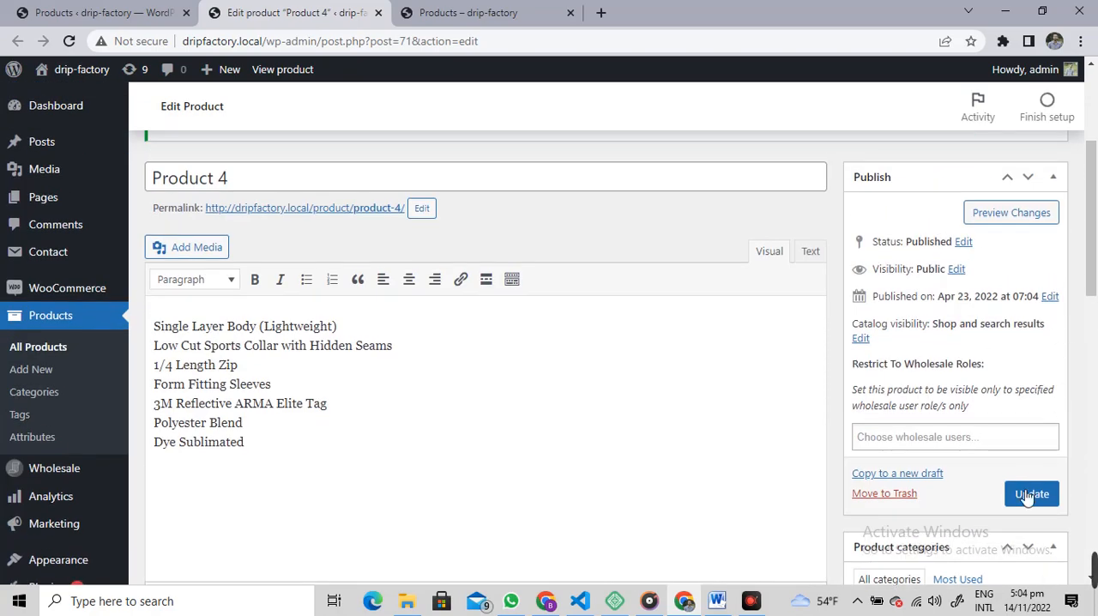
pyautogui.click(1027, 491)
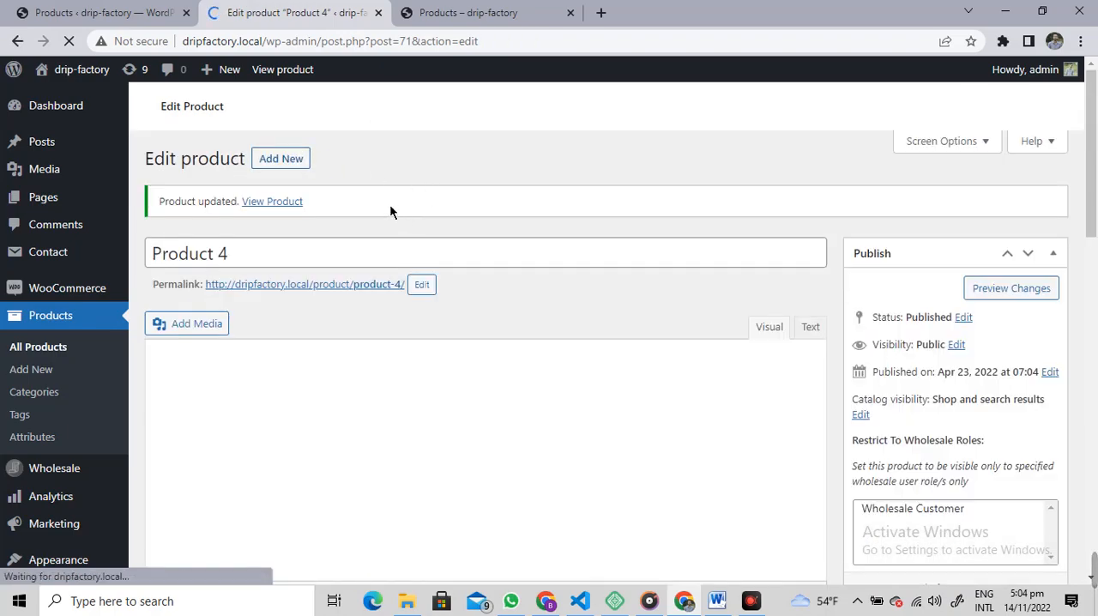
pyautogui.rightClick(283, 413)
pyautogui.click(343, 424)
pyautogui.click(449, 16)
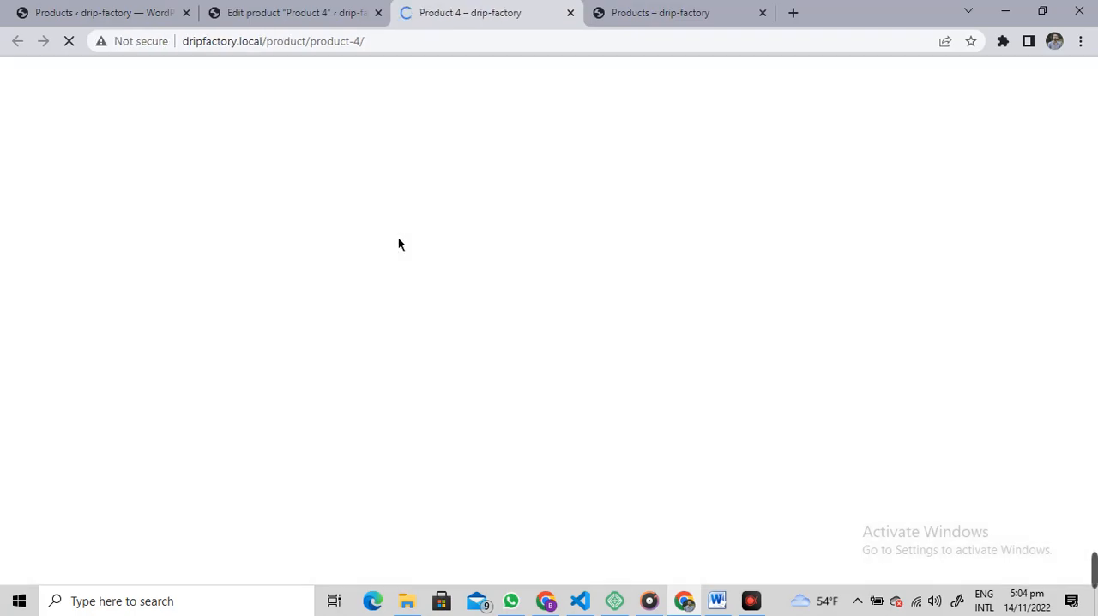
# Step: Check the price displayed under the Product 4 title on its store page
pyautogui.scroll(-1, 637, 245)
pyautogui.moveTo(553, 216); pyautogui.dragTo(642, 253)
pyautogui.click(643, 256)
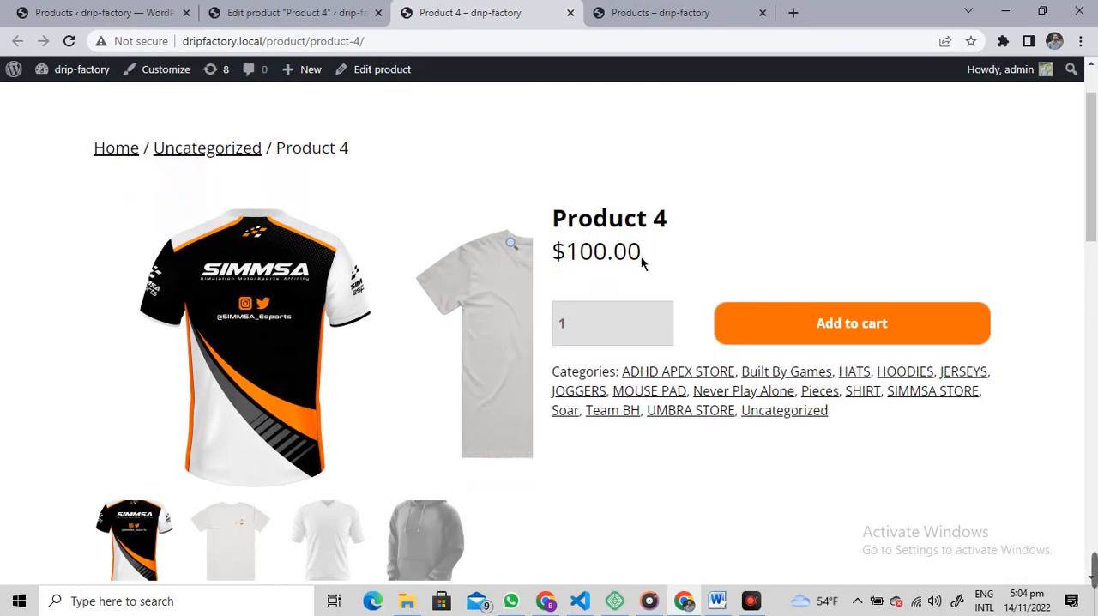
# Step: Open the list of all site users from the products admin page and view the roles available for assignment
pyautogui.click(283, 12)
pyautogui.click(137, 14)
pyautogui.scroll(-3, 83, 384)
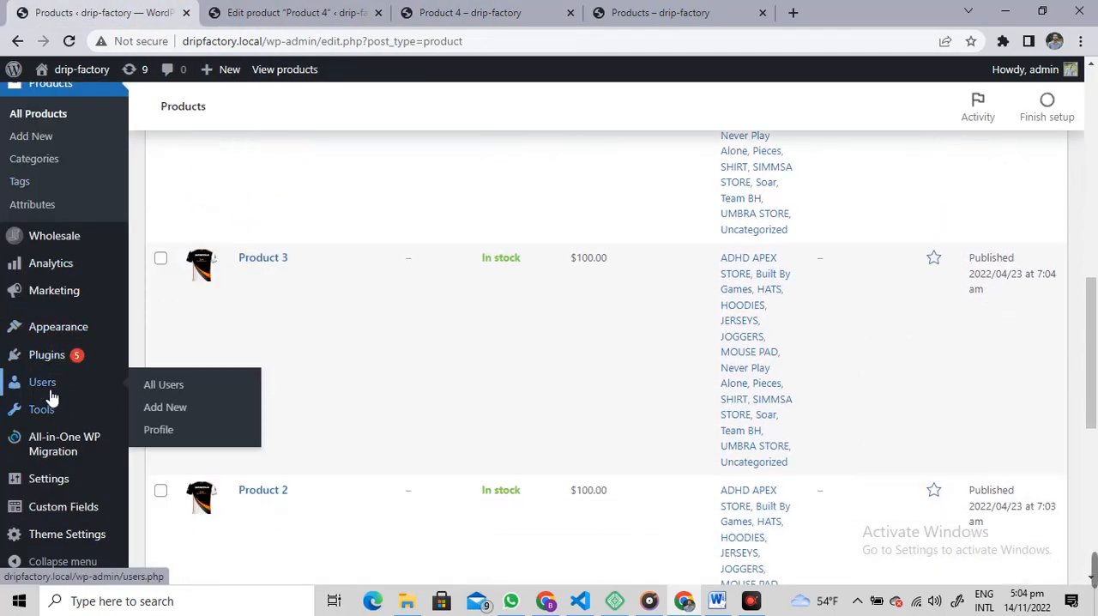
pyautogui.click(235, 391)
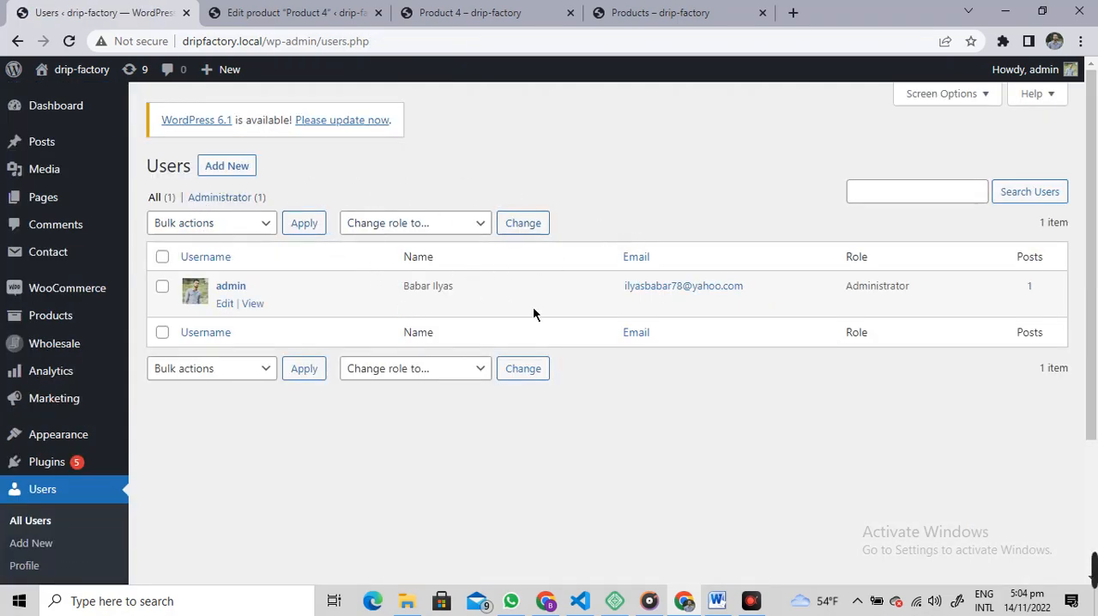
pyautogui.click(416, 222)
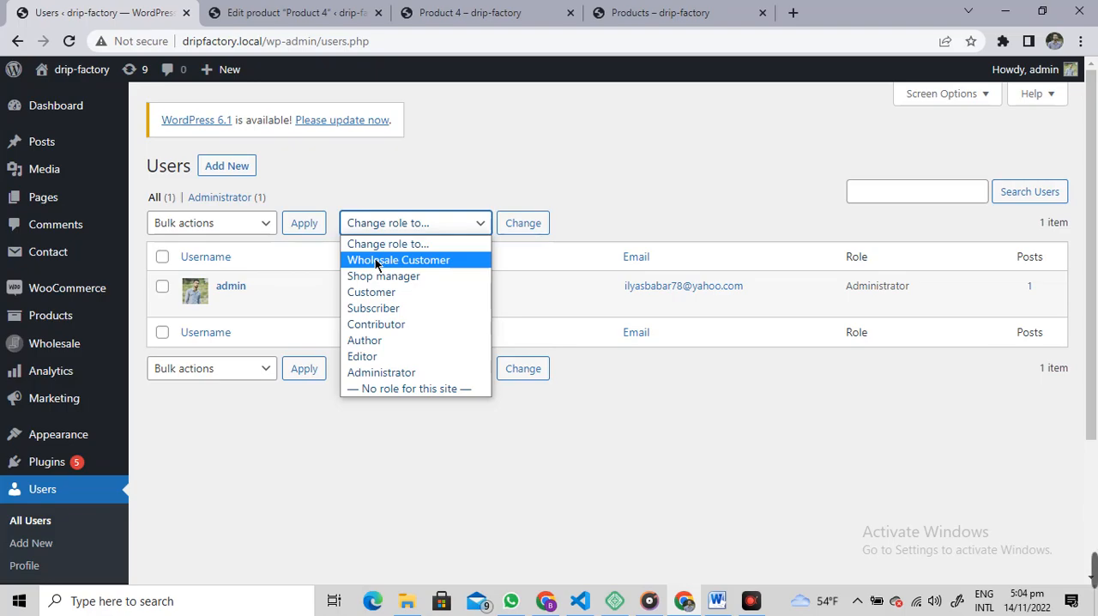
pyautogui.click(320, 182)
# Step: Open the form for adding a new user in a separate tab placed beside the user list
pyautogui.rightClick(249, 163)
pyautogui.click(311, 168)
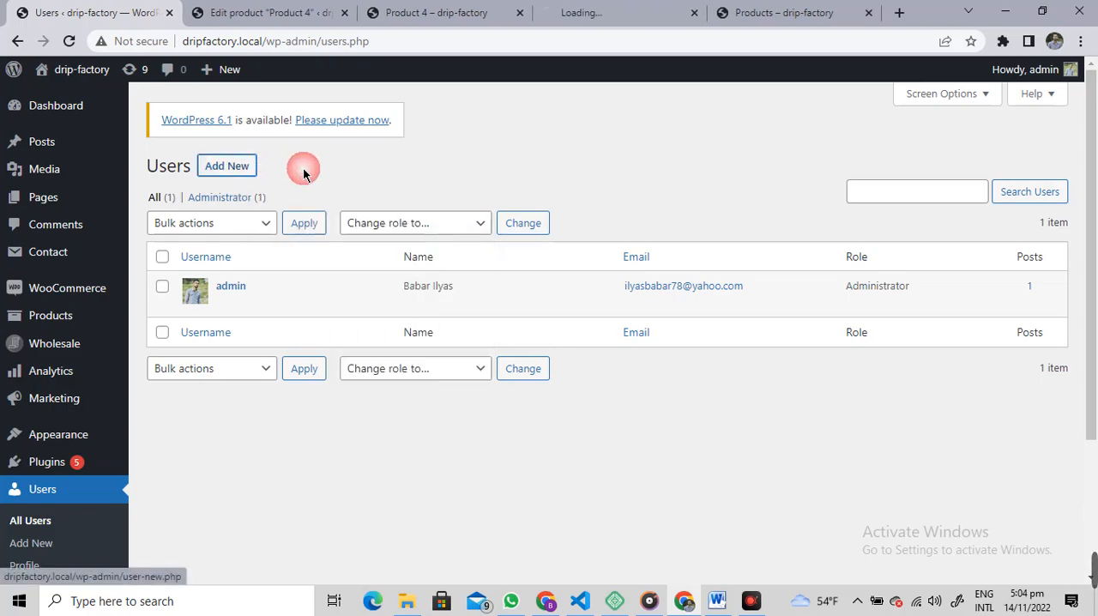
pyautogui.moveTo(618, 25); pyautogui.dragTo(274, 11)
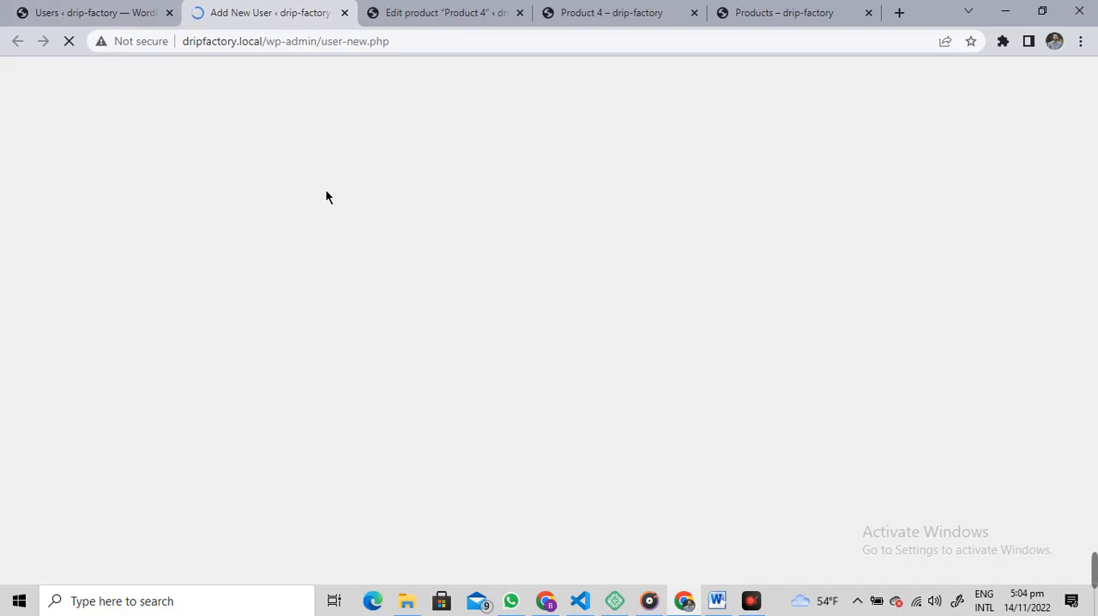
# Step: Enter the username test and fill in the email address for the new user
pyautogui.click(395, 249)
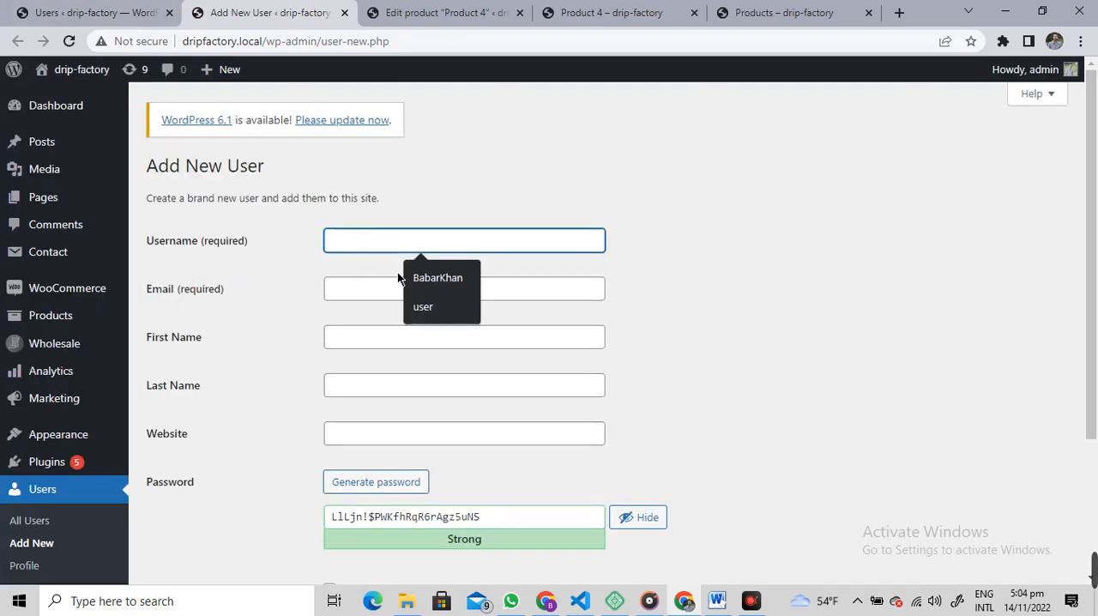
pyautogui.write('test')
pyautogui.press('Tab')
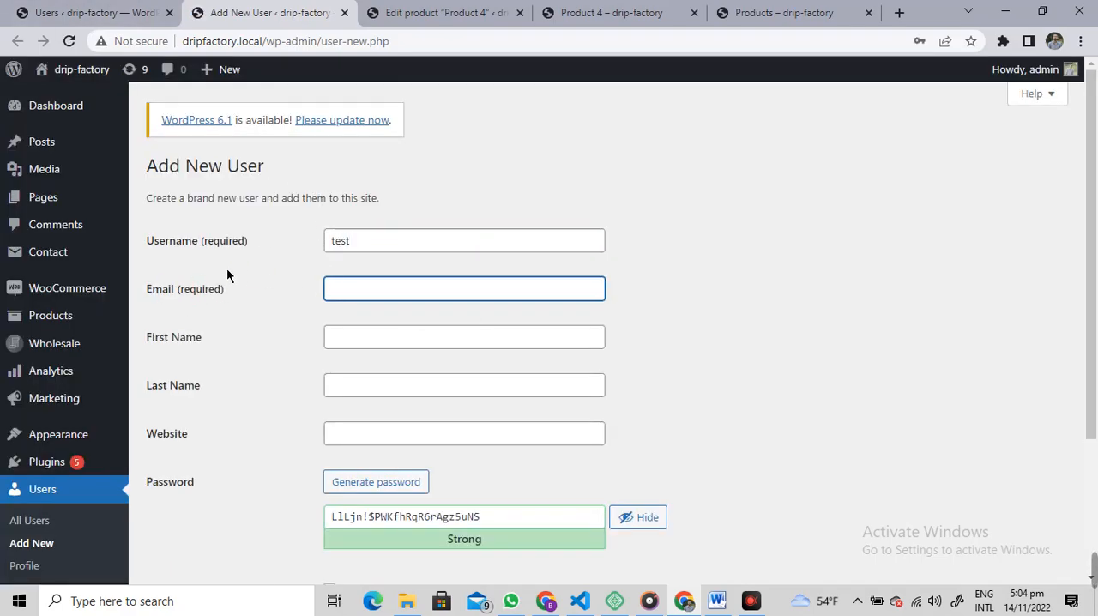
pyautogui.write('test@test.com')
pyautogui.press('Tab')
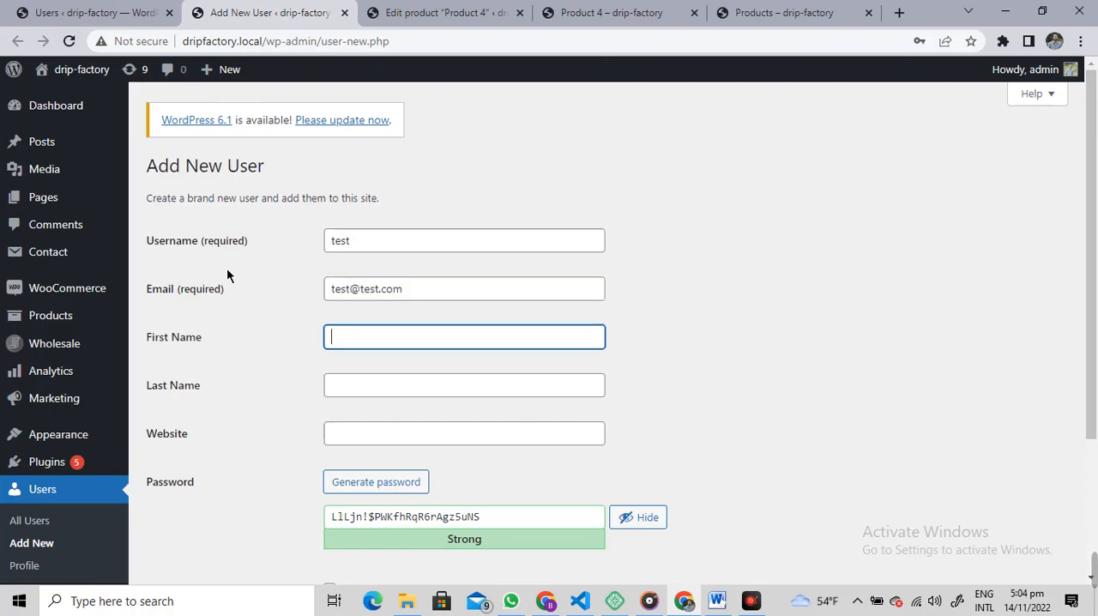
# Step: Fill in the new user's first name and last name
pyautogui.write('hi')
pyautogui.press('BackSpace')
pyautogui.press('BackSpace')
pyautogui.write('john')
pyautogui.press('Tab')
pyautogui.write('does')
pyautogui.press('BackSpace')
pyautogui.press('Tab')
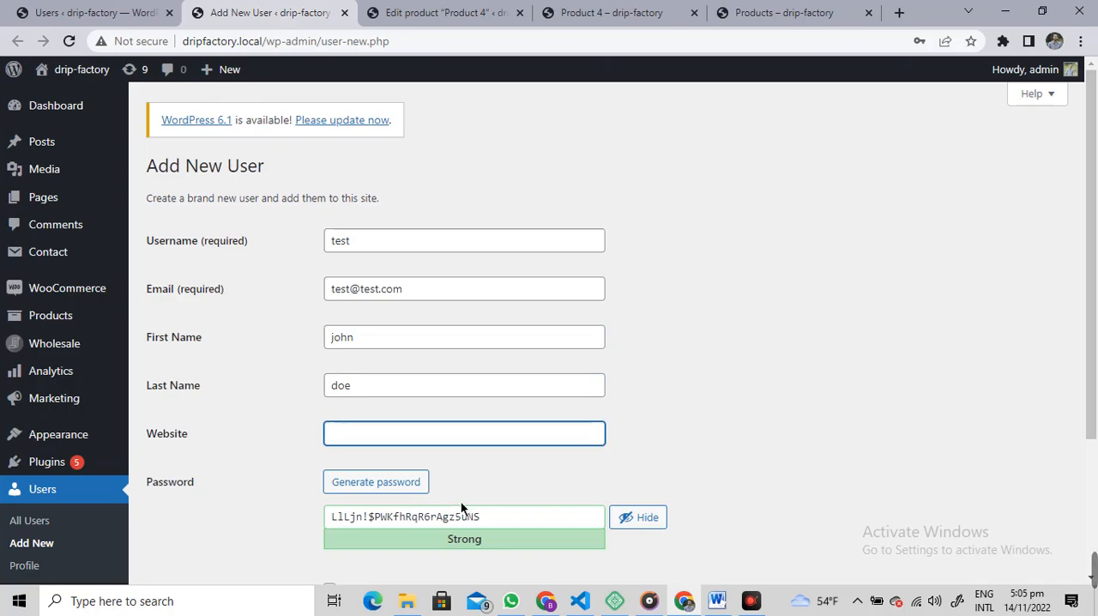
# Step: Replace the generated password with a custom account password and assign the Wholesale Customer role to the new user
pyautogui.scroll(-2, 666, 502)
pyautogui.moveTo(514, 356); pyautogui.dragTo(263, 383)
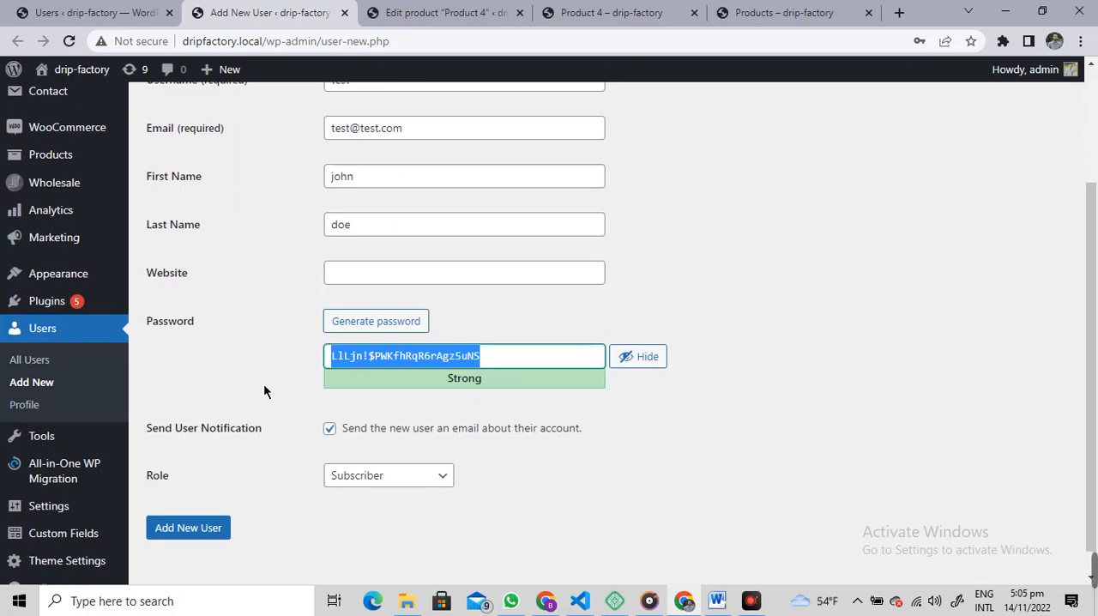
pyautogui.write('test')
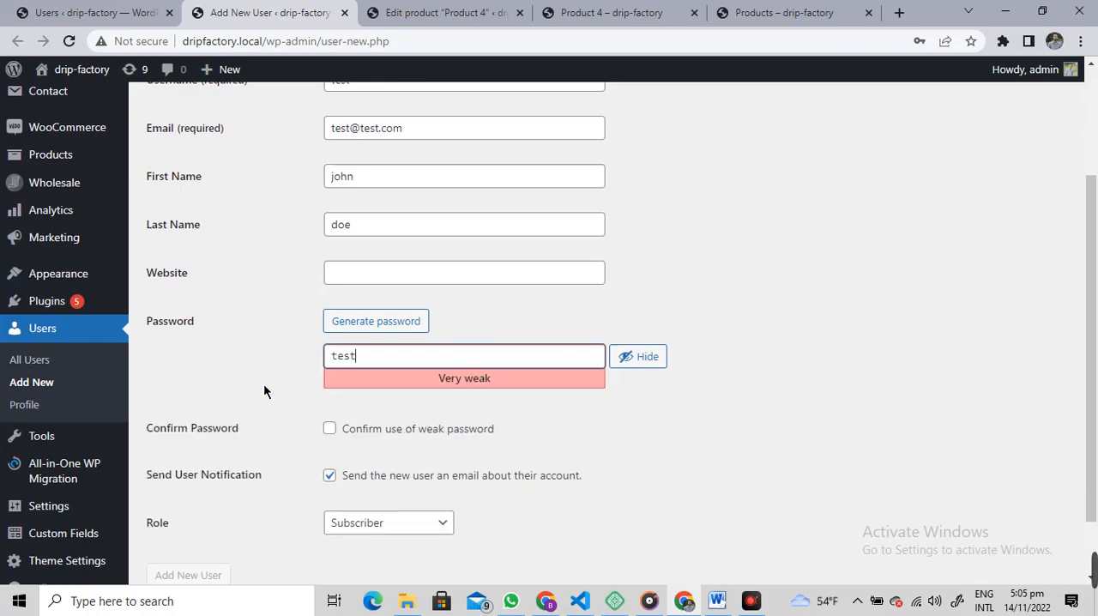
pyautogui.scroll(2, 321, 331)
pyautogui.scroll(-3, 284, 363)
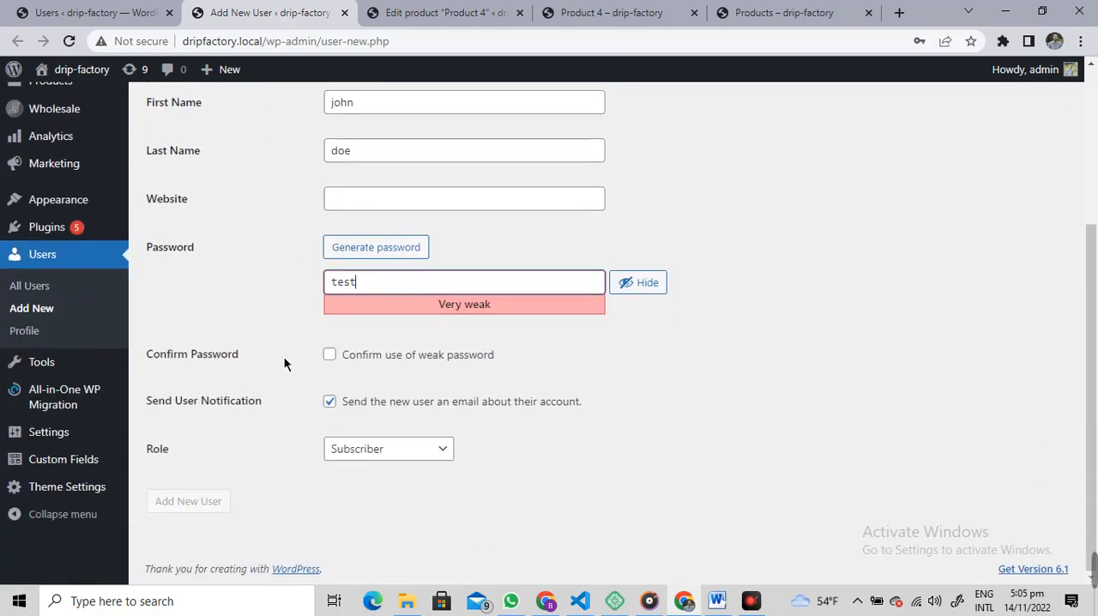
pyautogui.click(403, 452)
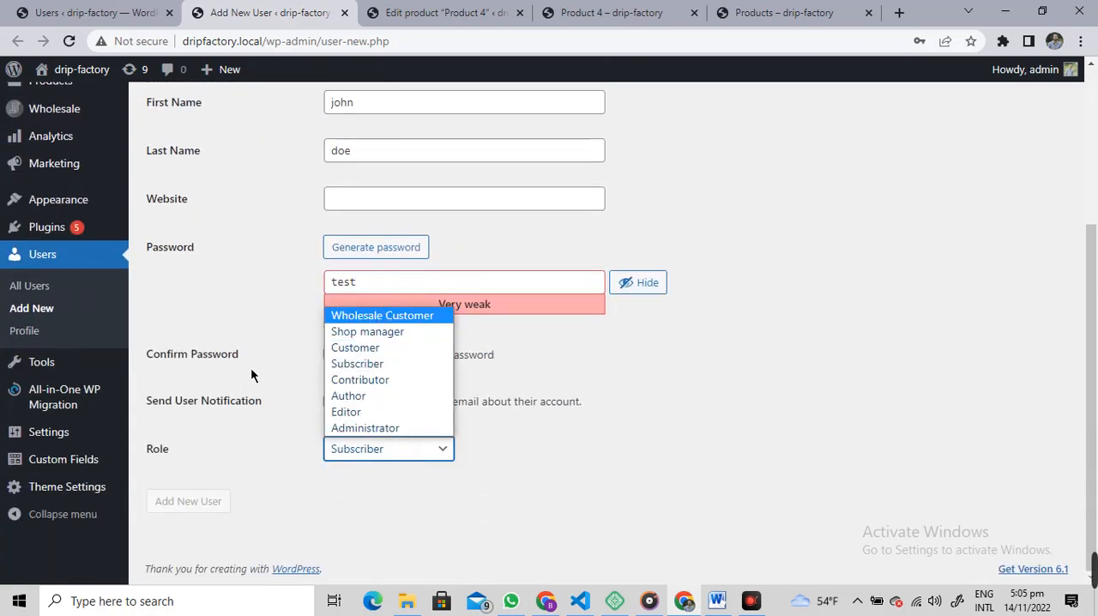
pyautogui.click(369, 315)
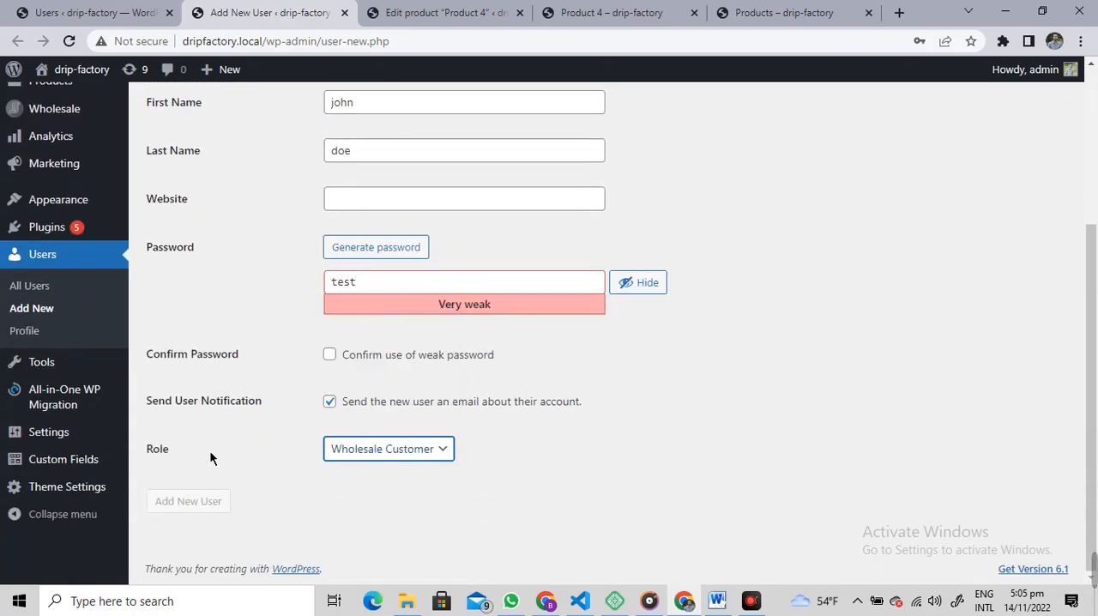
# Step: Enter test.com as the new user's website, replacing the autofilled address
pyautogui.scroll(2, 597, 432)
pyautogui.click(381, 358)
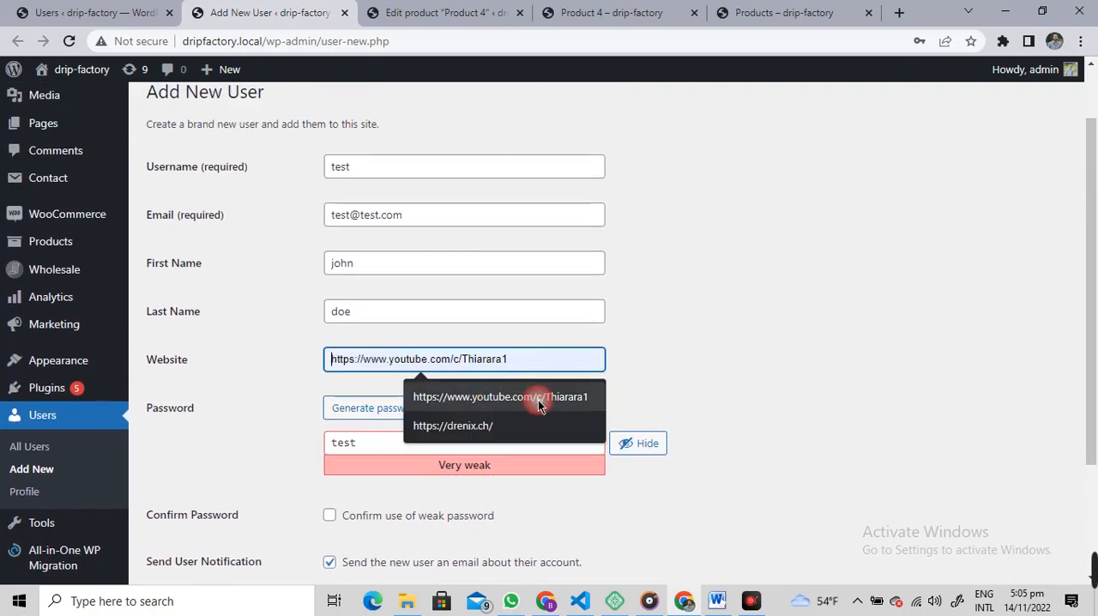
pyautogui.click(503, 392)
pyautogui.moveTo(545, 365); pyautogui.dragTo(267, 358)
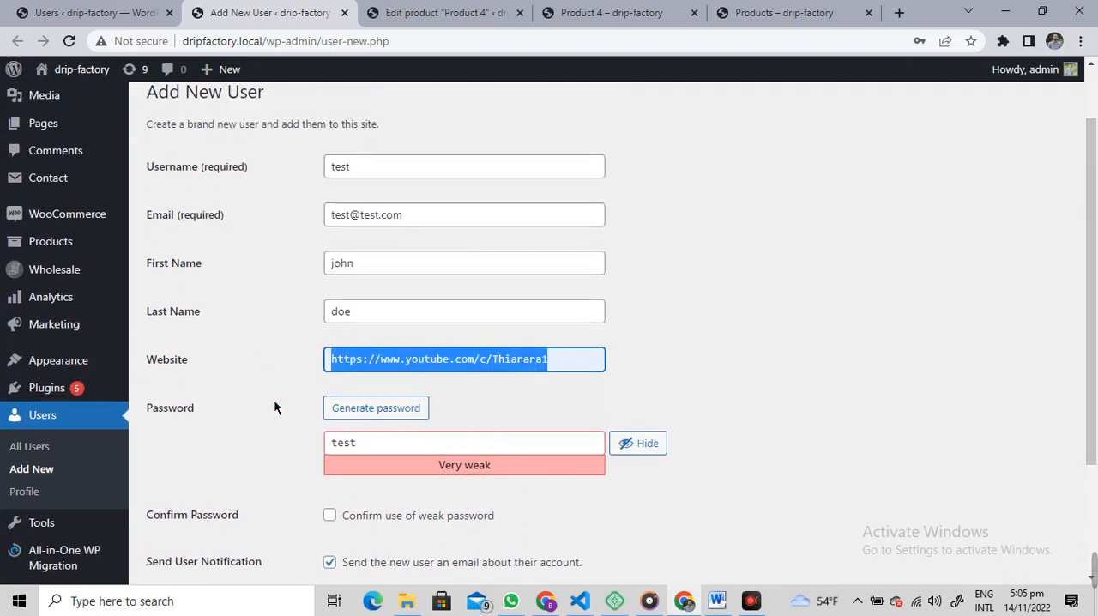
pyautogui.write('test.com')
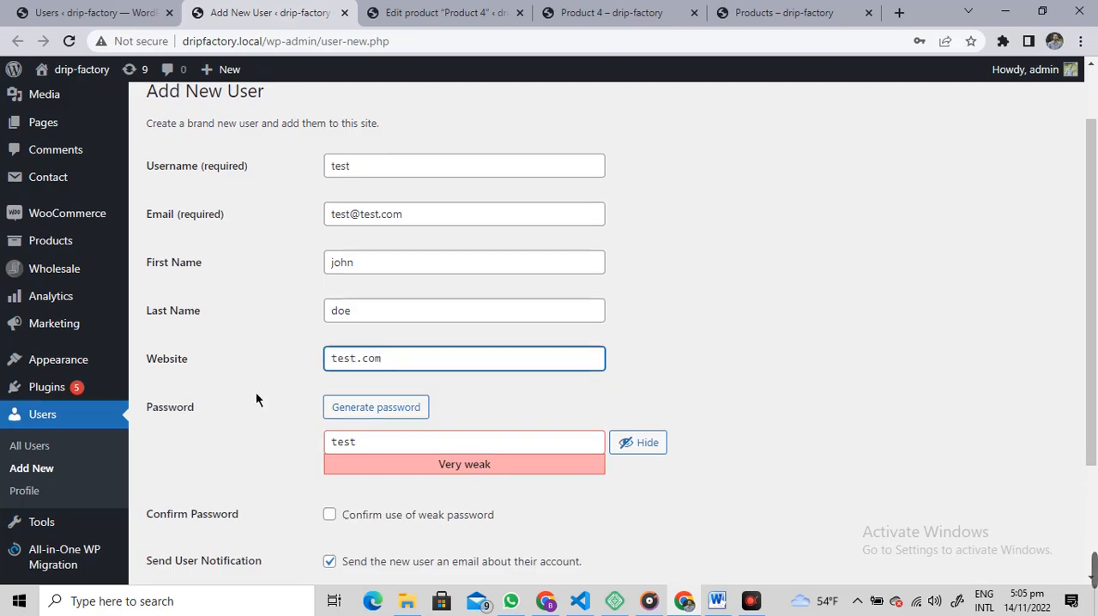
# Step: Allow the weak password and create the user, then check the role assigned to test in the user list
pyautogui.scroll(-2, 351, 512)
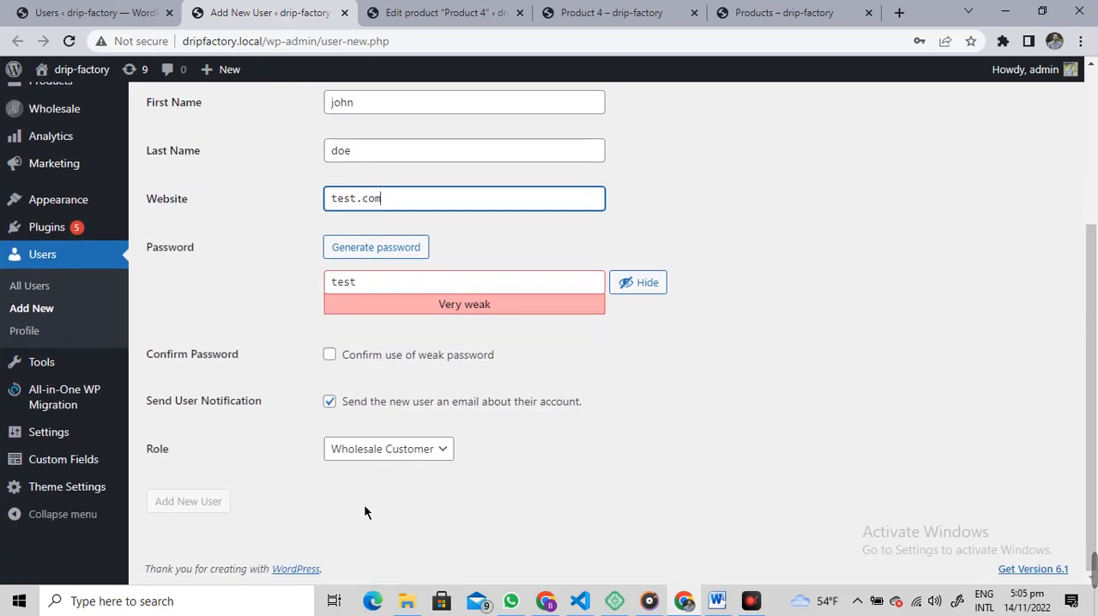
pyautogui.click(336, 355)
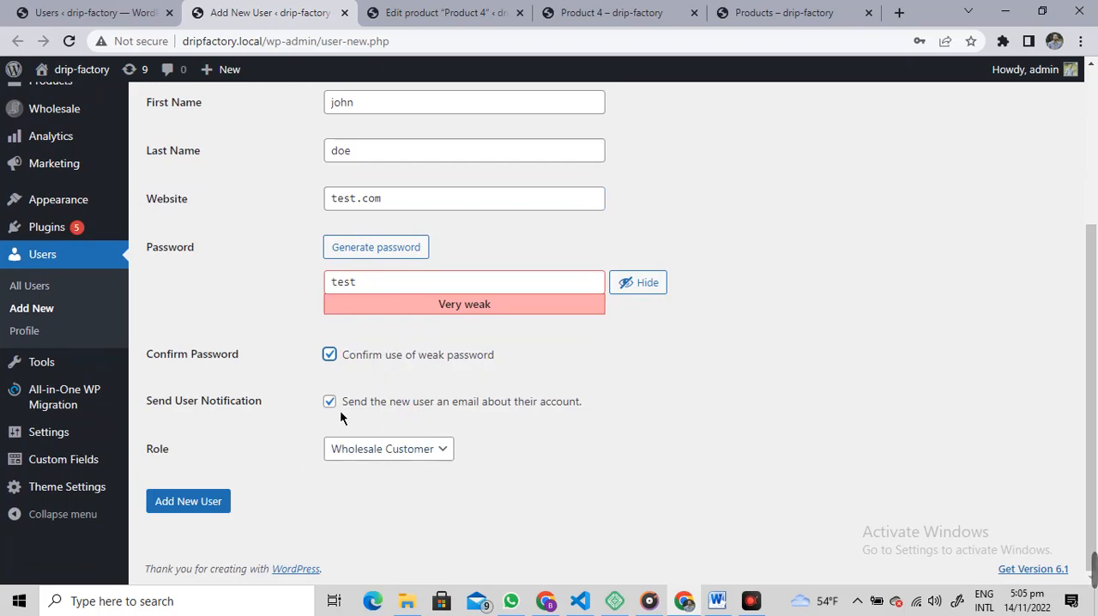
pyautogui.click(193, 502)
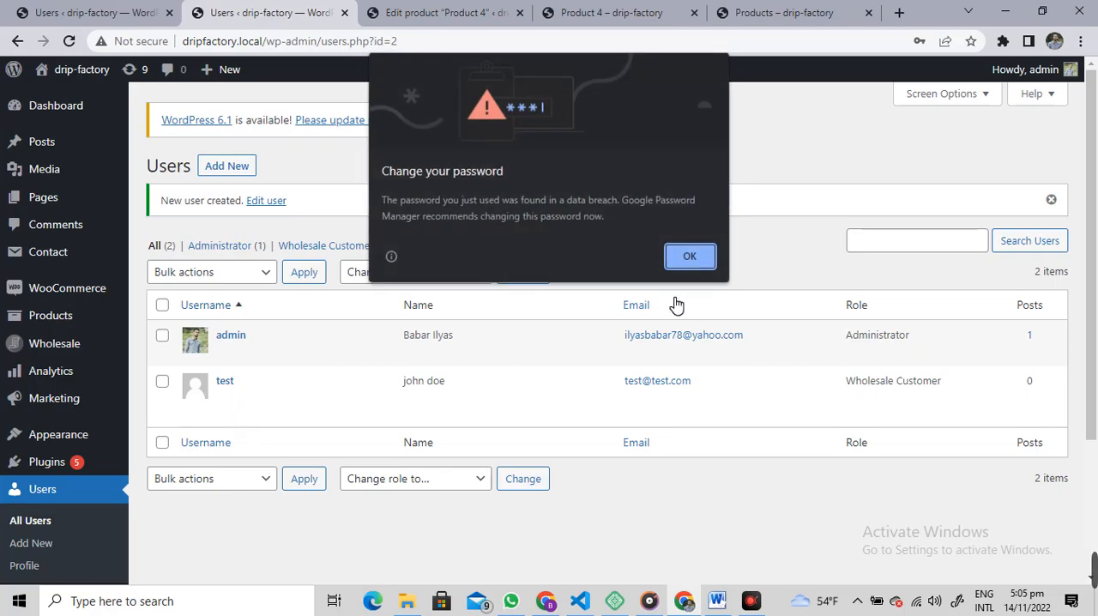
pyautogui.click(674, 256)
pyautogui.click(823, 309)
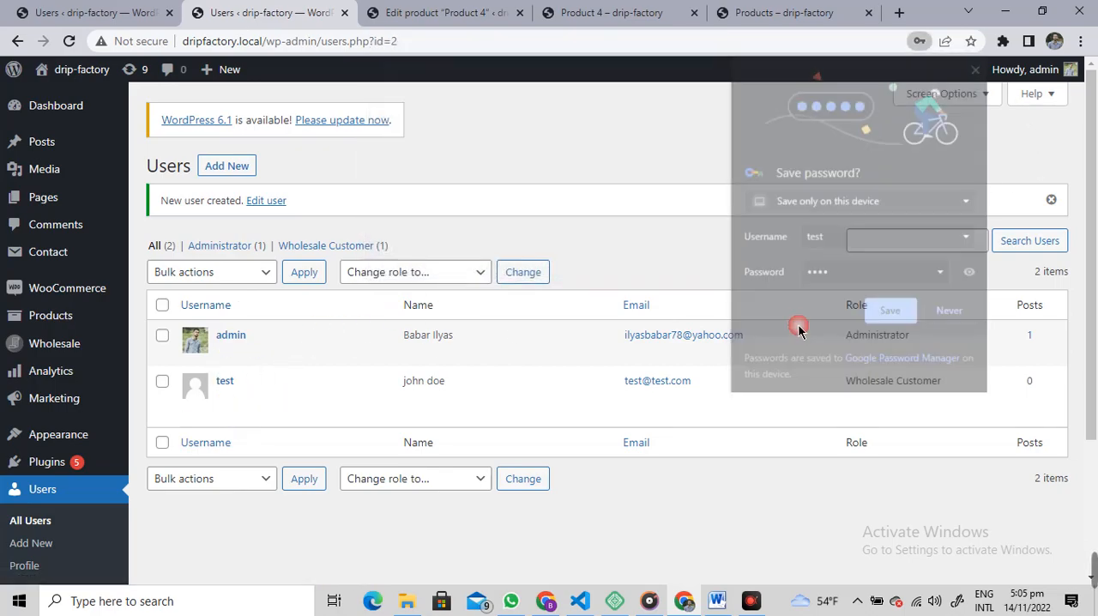
pyautogui.moveTo(848, 381); pyautogui.dragTo(940, 386)
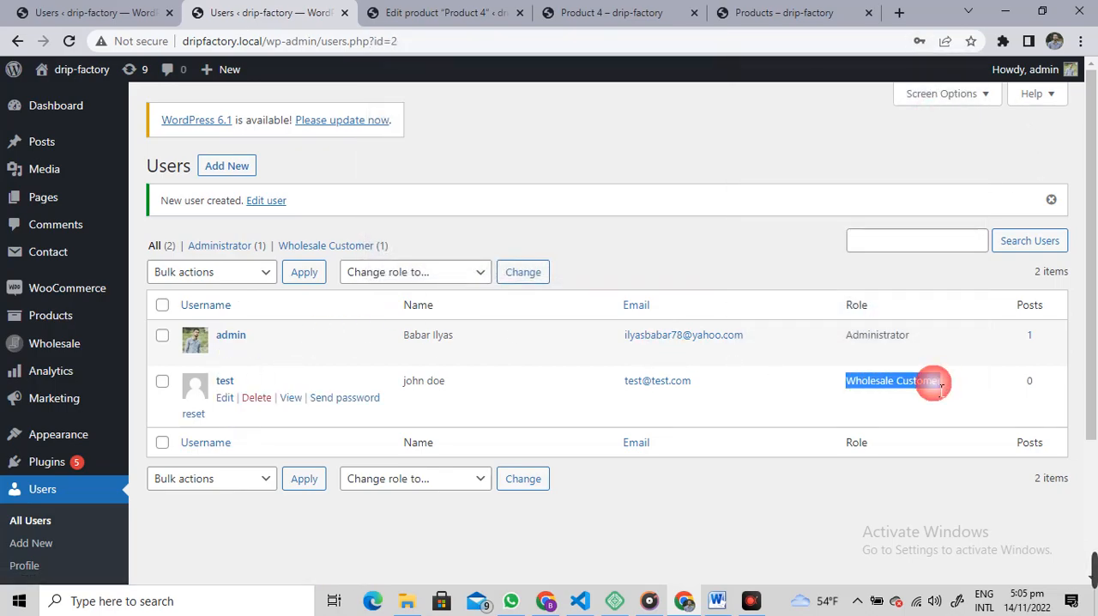
# Step: Open the site's dripfactory.local/wp-admin/ address in a new incognito window
pyautogui.click(1079, 41)
pyautogui.click(948, 103)
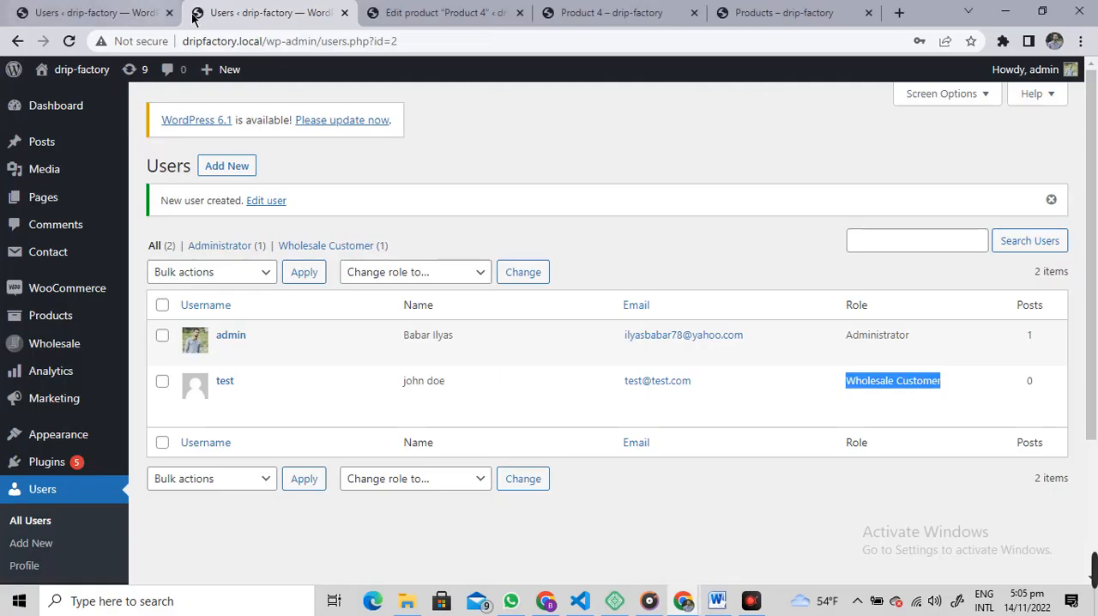
pyautogui.moveTo(323, 41); pyautogui.dragTo(108, 58)
pyautogui.hotkey('ctrl', 'c')
pyautogui.hotkey('ctrl', 'v')
pyautogui.press('Return')
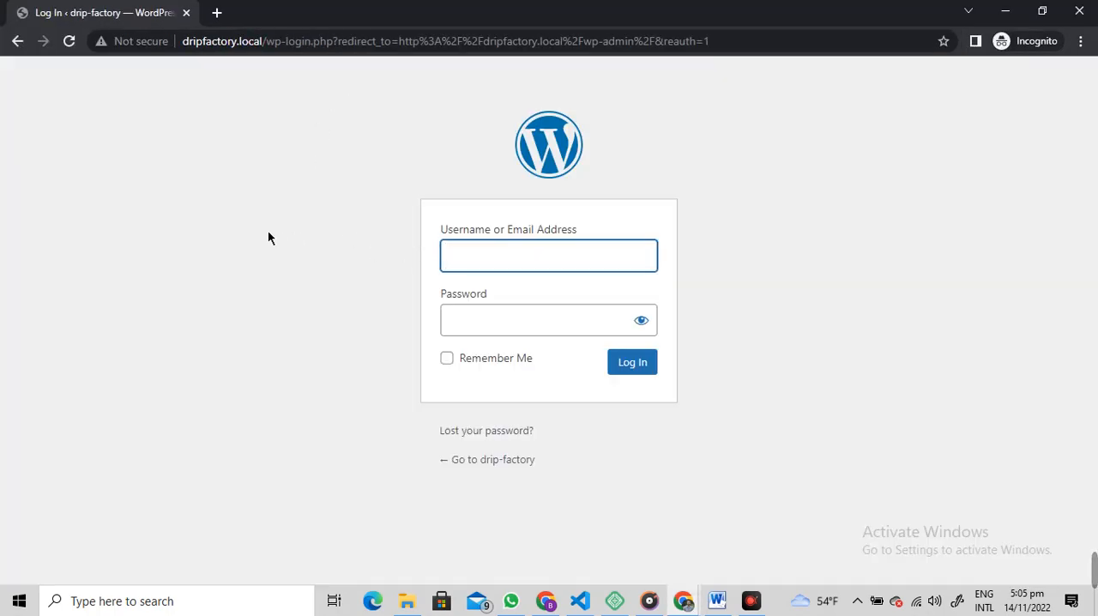
# Step: Log in with the username test and the account password
pyautogui.write('test')
pyautogui.press('Tab')
pyautogui.write('test')
pyautogui.press('Return')
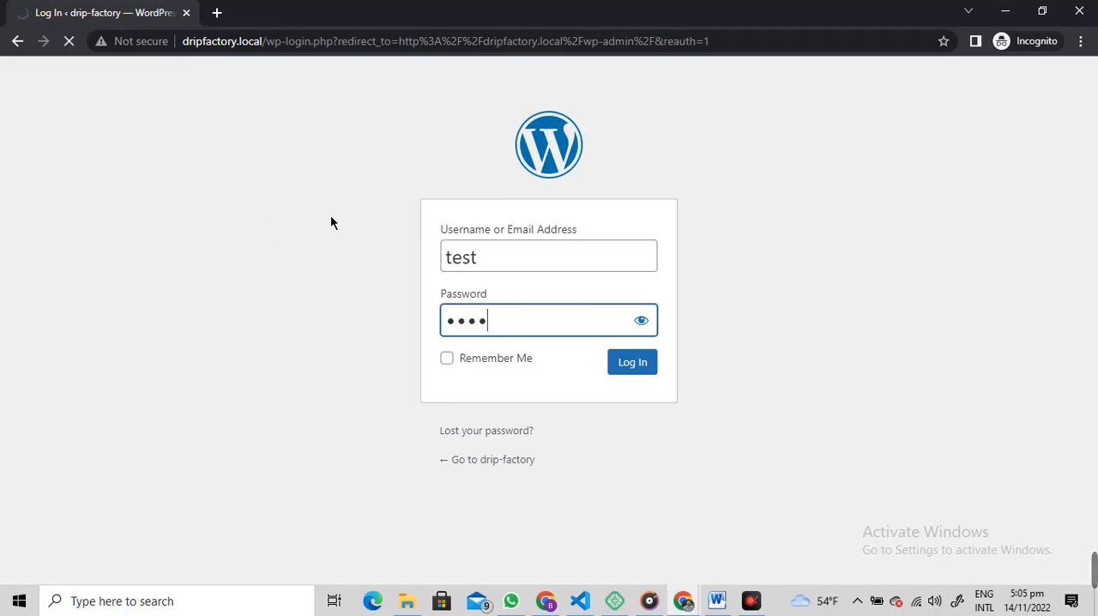
pyautogui.scroll(-3, 363, 296)
pyautogui.scroll(3, 363, 297)
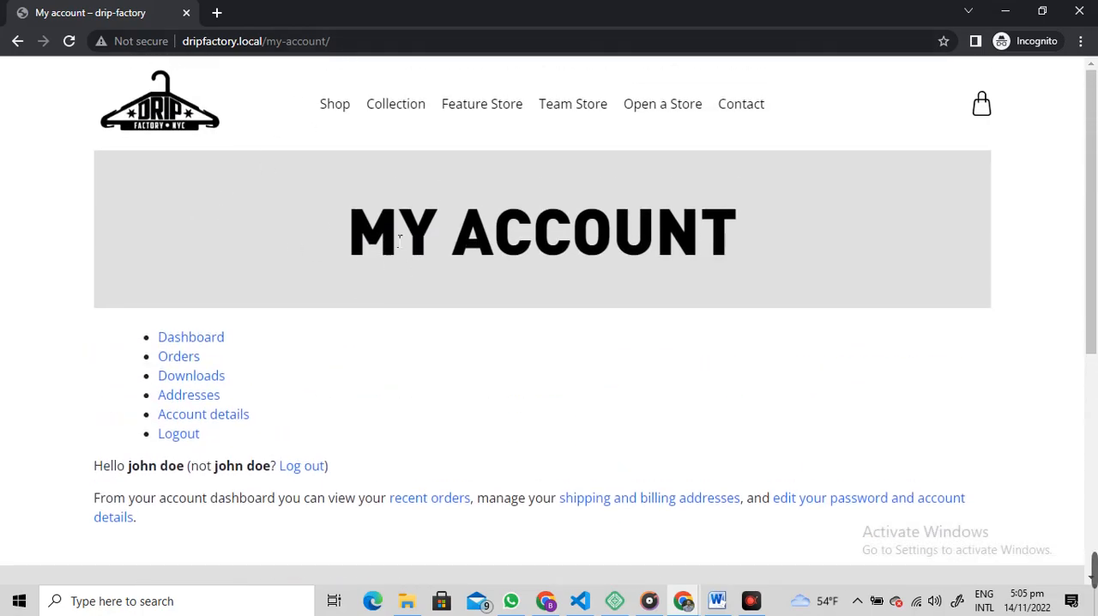
# Step: Open the Product 4 store page in a new incognito tab using its copied address and check the wholesale price
pyautogui.hotkey('alt', 'Tab')
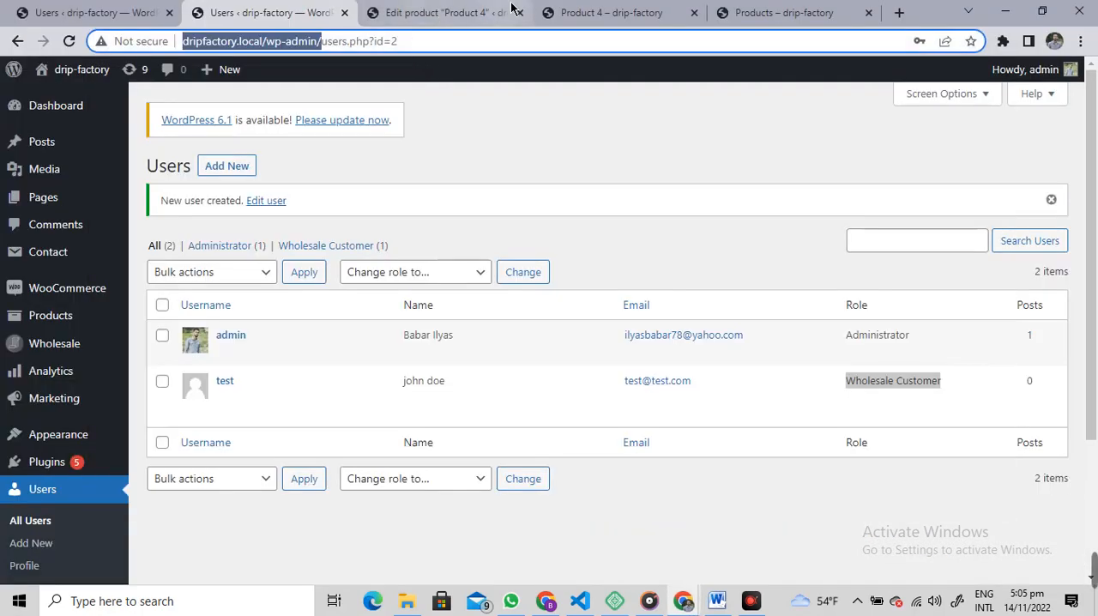
pyautogui.click(601, 13)
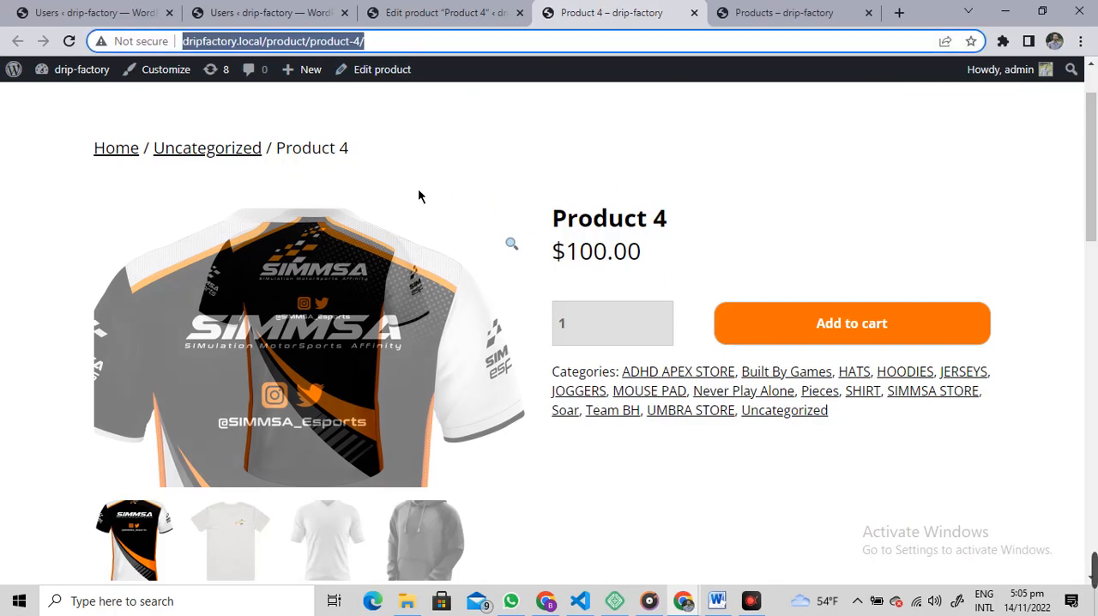
pyautogui.hotkey('alt', 'Tab')
pyautogui.click(217, 13)
pyautogui.hotkey('ctrl', 'v')
pyautogui.click(442, 66)
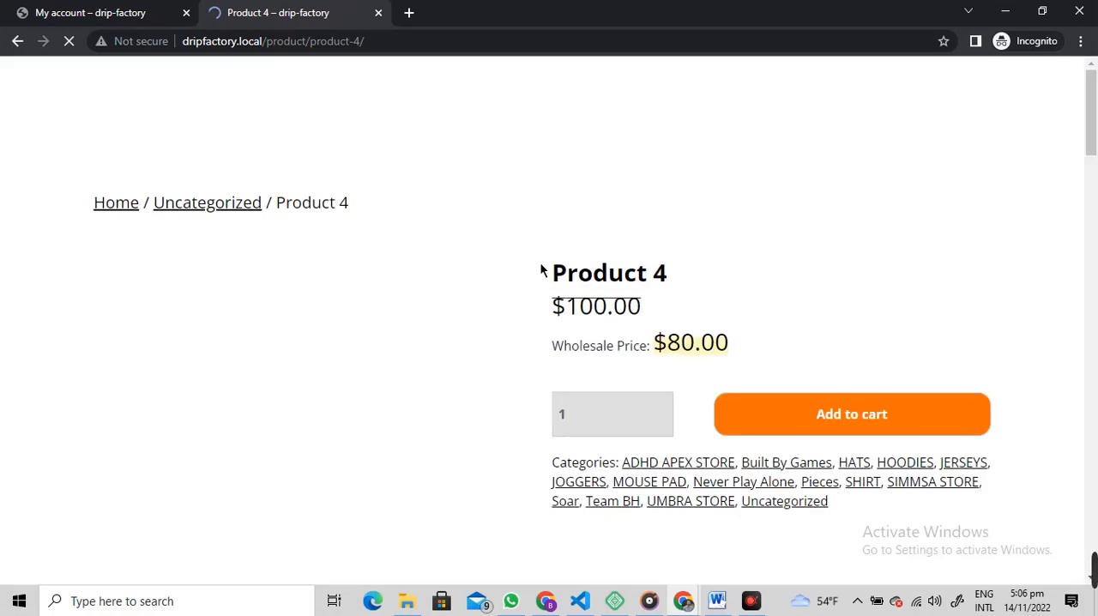
pyautogui.scroll(-1, 565, 260)
pyautogui.moveTo(552, 265); pyautogui.dragTo(787, 263)
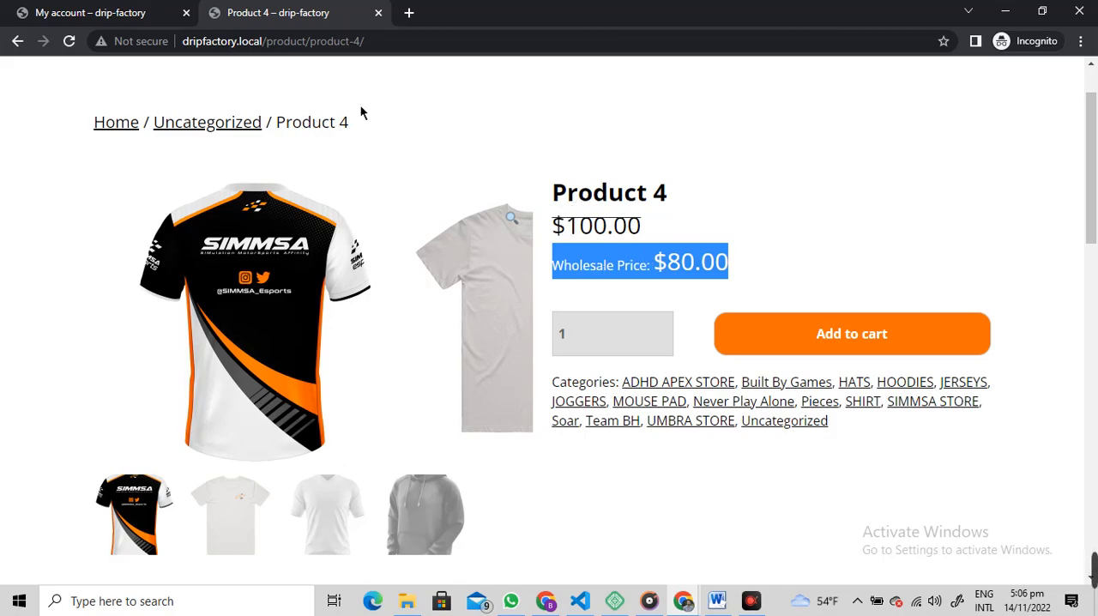
# Step: Add one Product 4 to the cart and check its unit price on the cart page
pyautogui.click(721, 333)
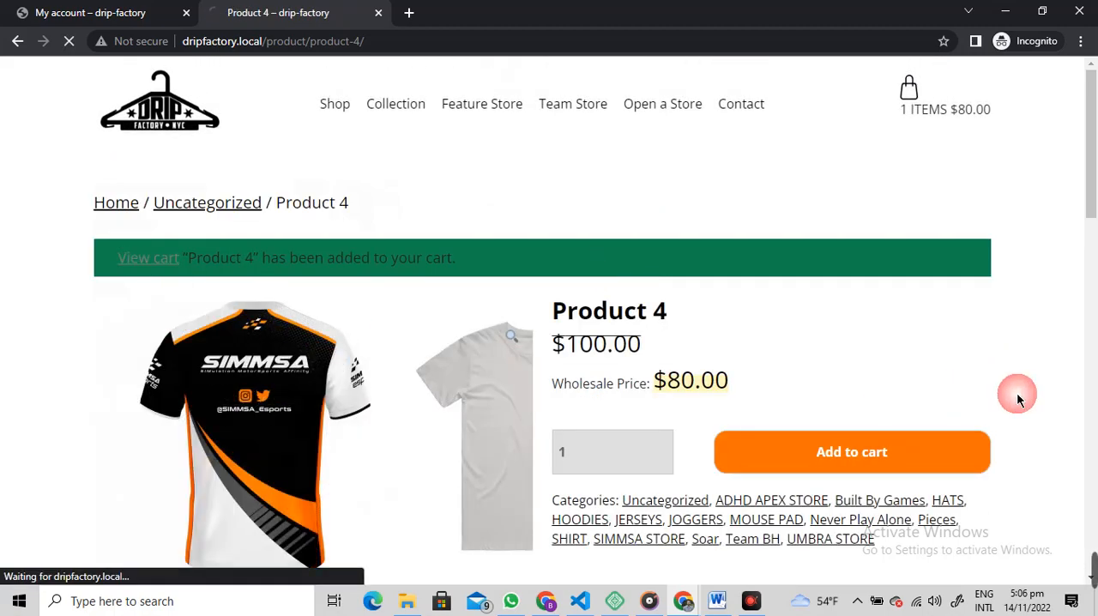
pyautogui.scroll(-2, 811, 285)
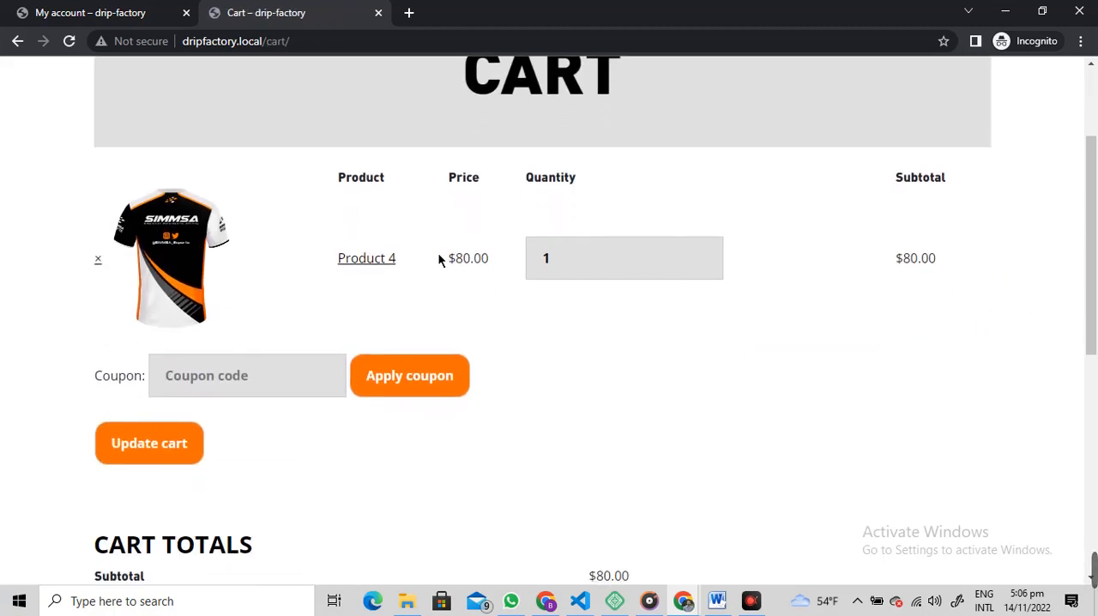
pyautogui.moveTo(452, 258); pyautogui.dragTo(492, 260)
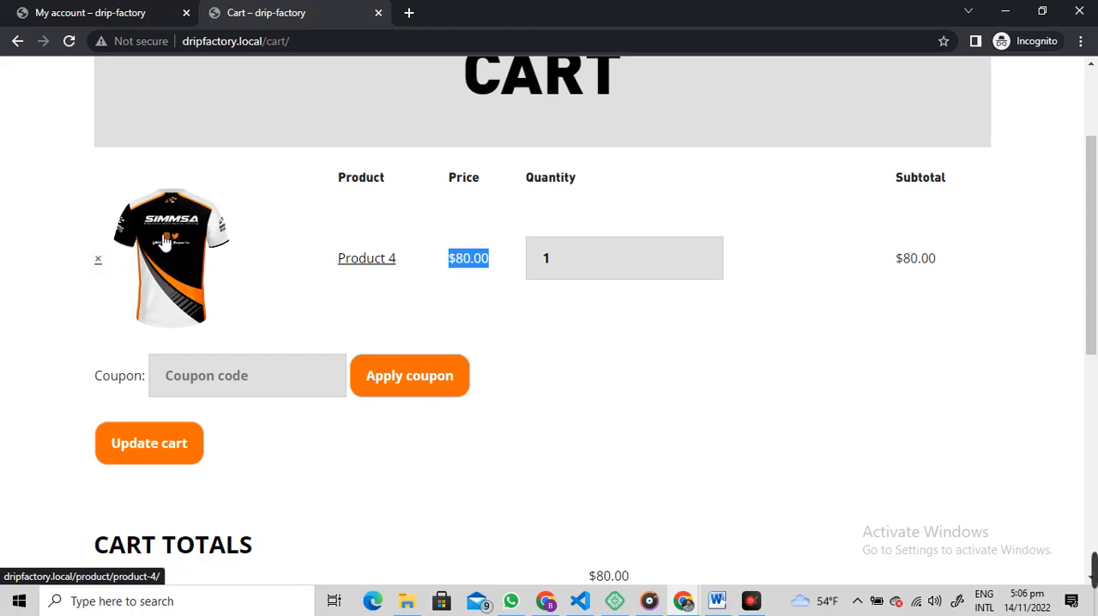
pyautogui.click(443, 259)
pyautogui.moveTo(442, 259); pyautogui.dragTo(483, 258)
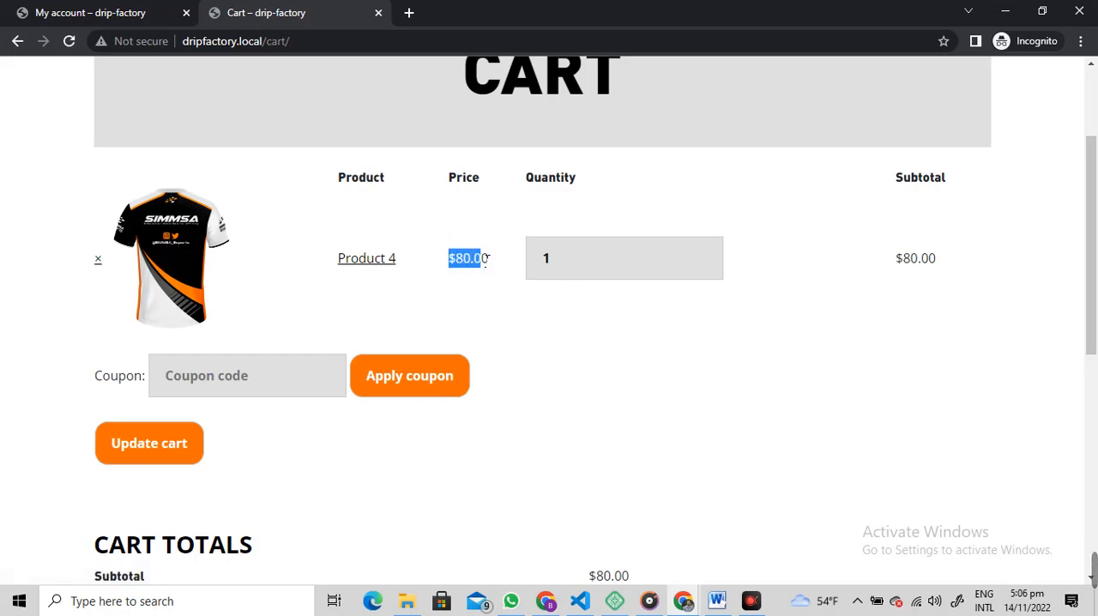
pyautogui.click(448, 299)
pyautogui.moveTo(1082, 569)
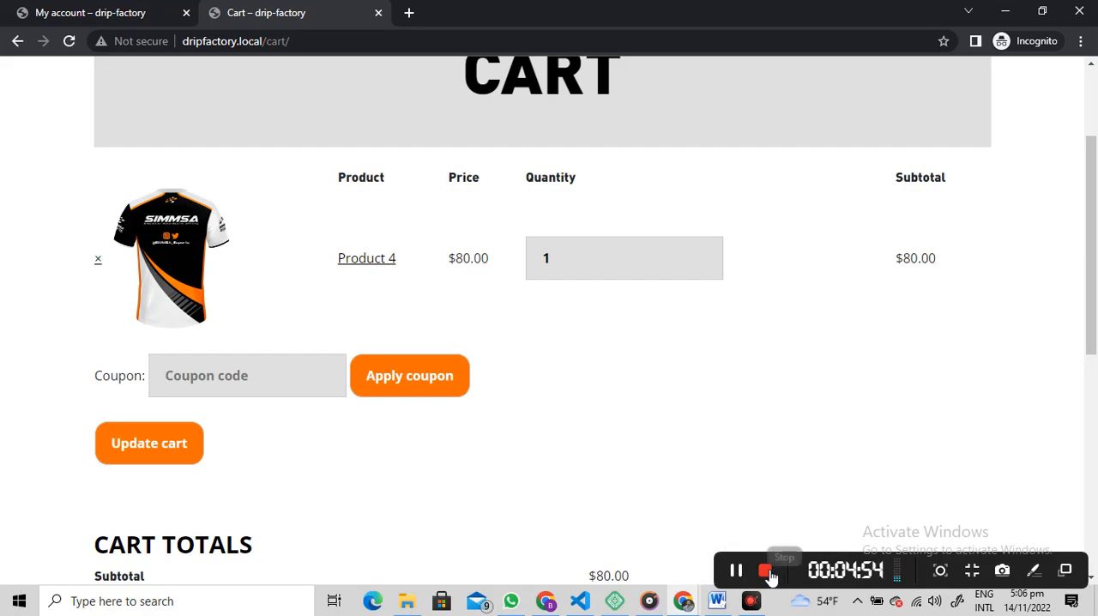
pyautogui.click(769, 574)
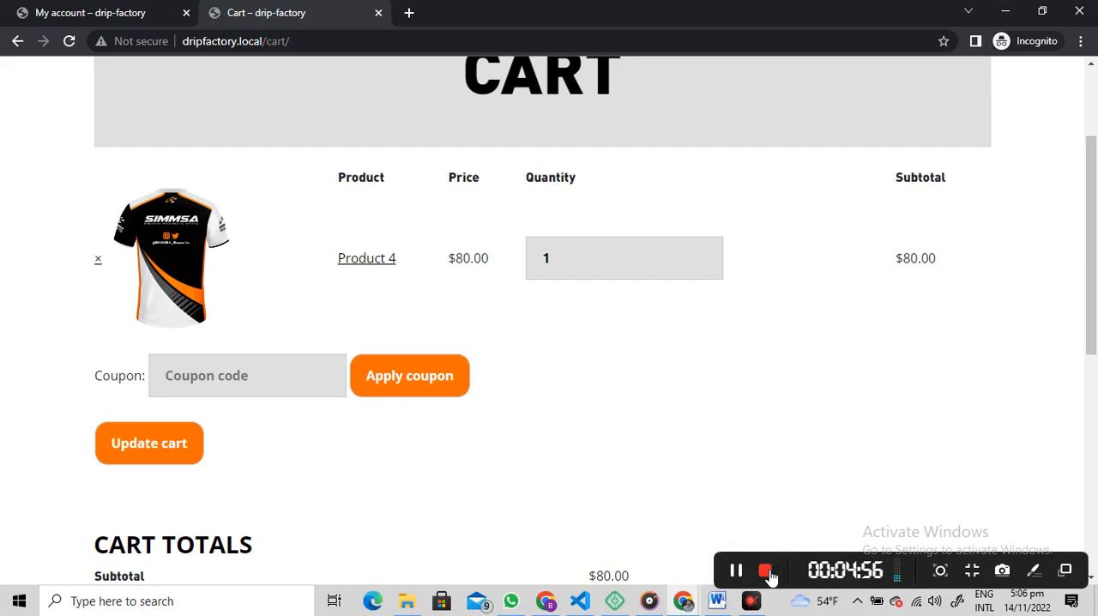